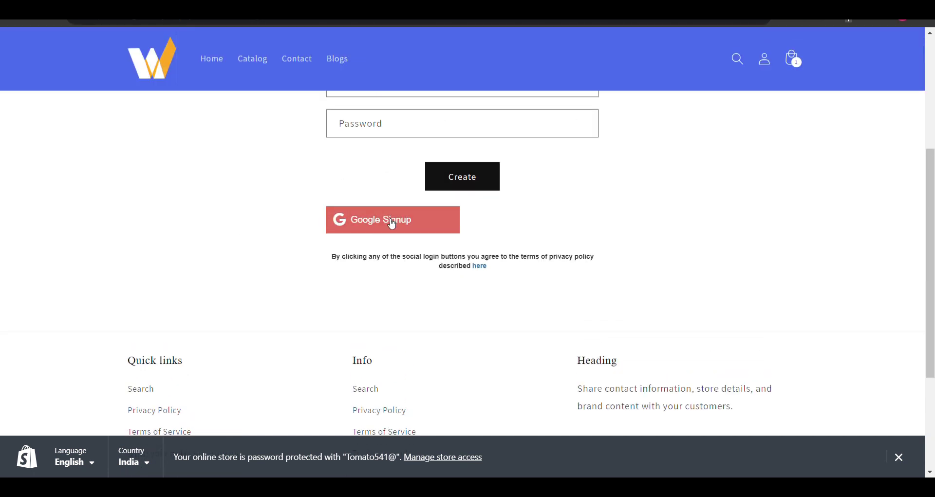
{"action": "scroll", "coordinate": [390, 222], "scroll_direction": "up", "scroll_amount": 2}
- Try Google Signup on the Create account page, then open the customer Login page
{"action": "left_click", "coordinate": [387, 341]}
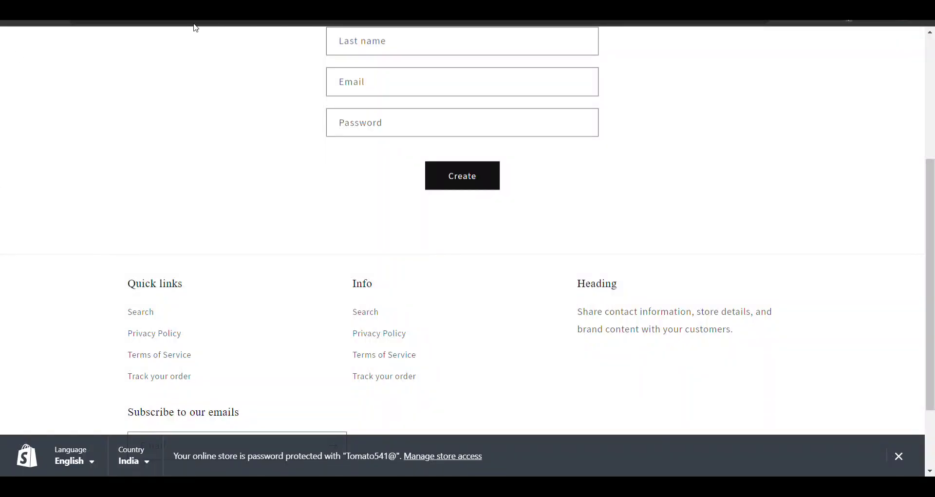
{"action": "scroll", "coordinate": [178, 160], "scroll_direction": "up", "scroll_amount": 5}
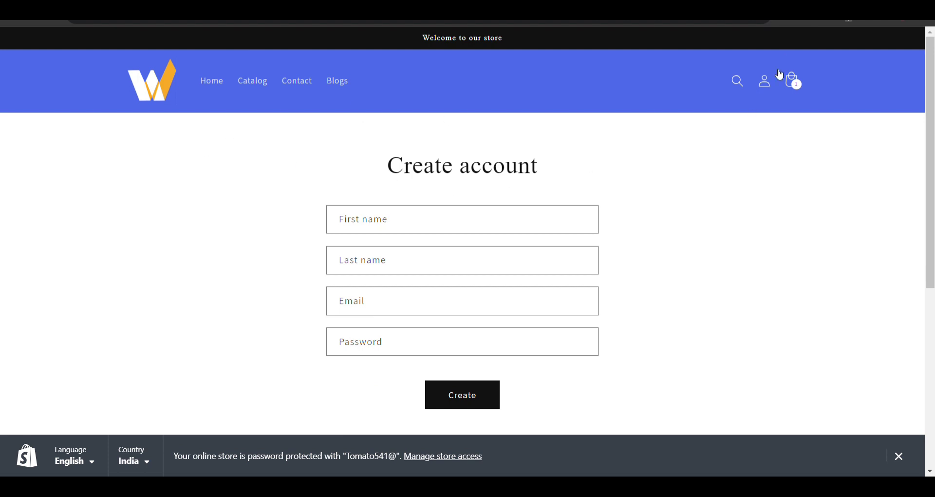
{"action": "left_click", "coordinate": [768, 91]}
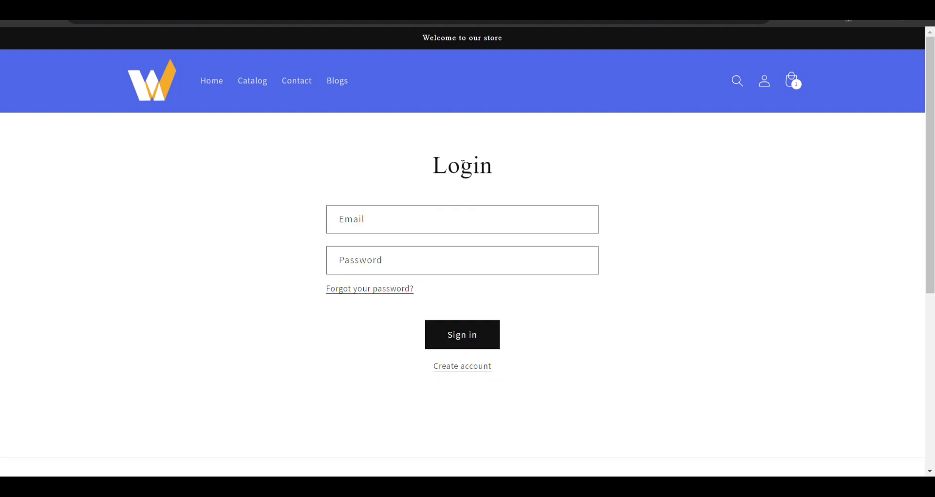
{"action": "left_click_drag", "start_coordinate": [431, 166], "coordinate": [481, 176]}
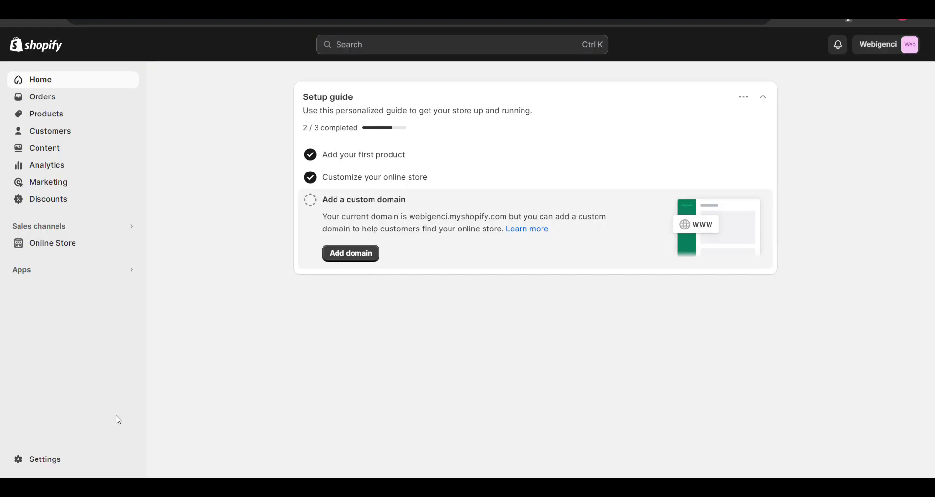
- Search the apps for 'one click login' after clearing an accidentally pasted value
{"action": "left_click", "coordinate": [67, 274]}
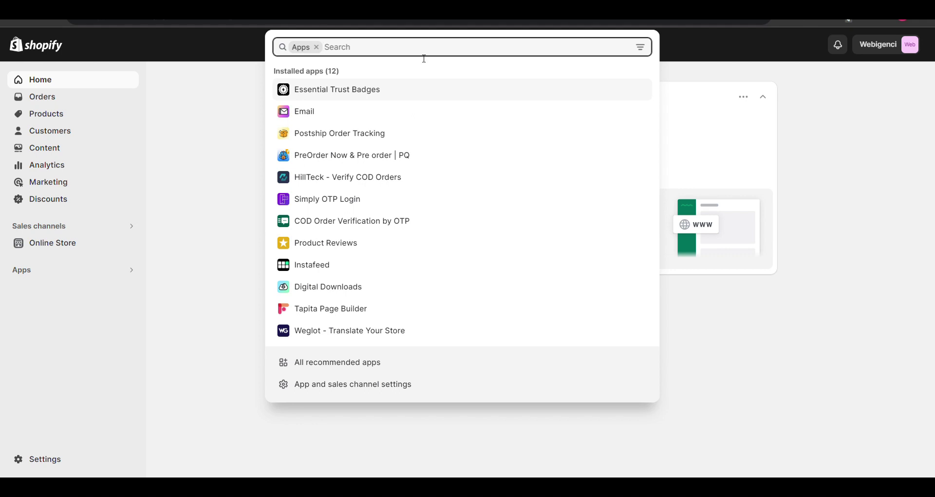
{"action": "key", "text": "ctrl+v"}
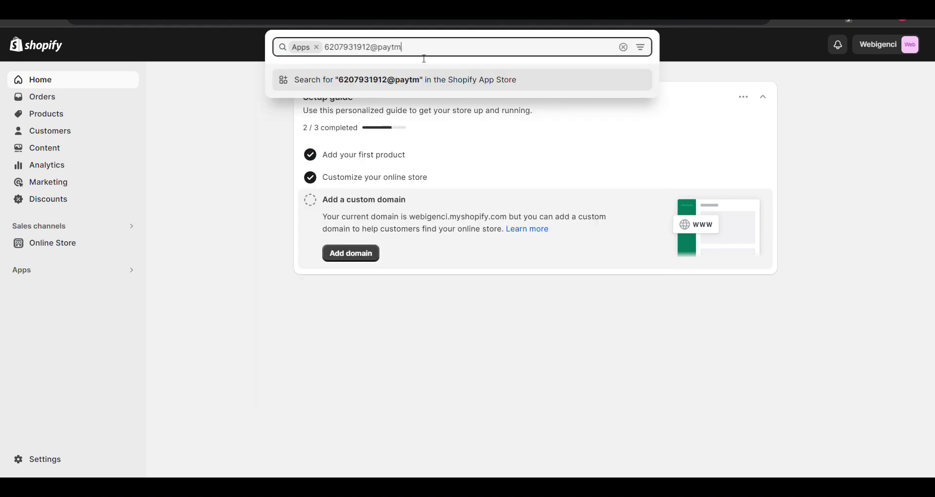
{"action": "key", "text": "ctrl+a"}
{"action": "key", "text": "BackSpace"}
{"action": "type", "text": "one click"}
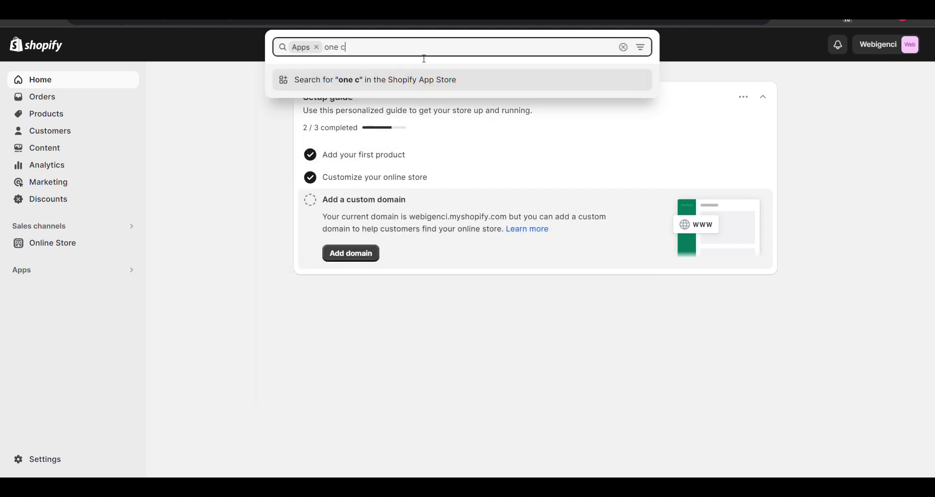
{"action": "type", "text": " login"}
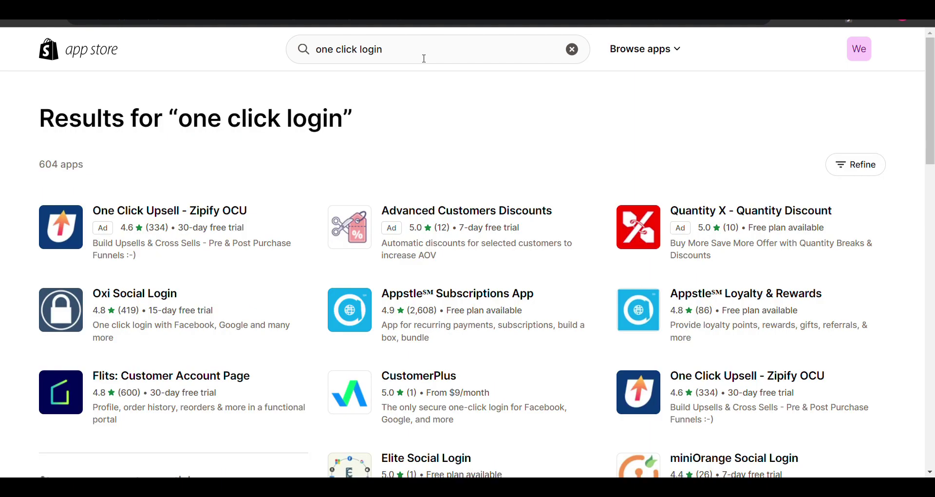
- Search the App Store for 'One Click Social Login' and open Social Login by DevCloud
{"action": "left_click", "coordinate": [424, 58]}
{"action": "key", "text": "ctrl+a"}
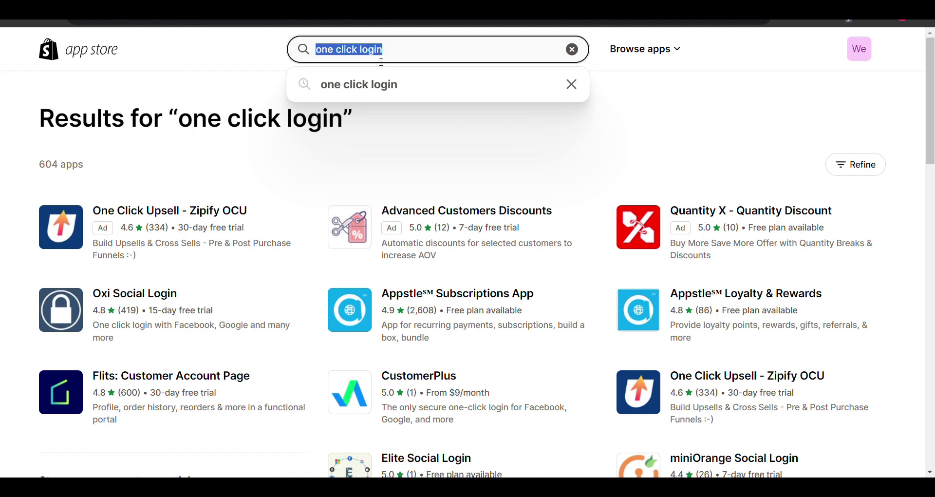
{"action": "type", "text": "One Click Social Login"}
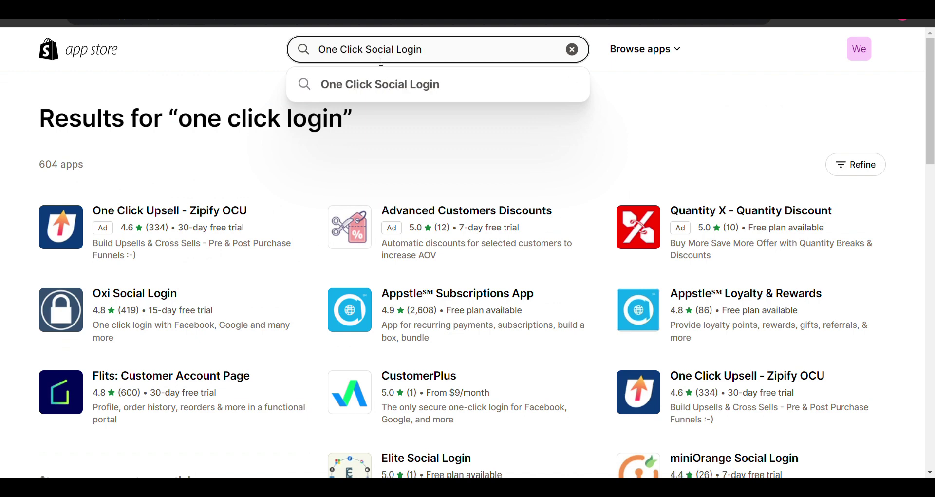
{"action": "key", "text": "Return"}
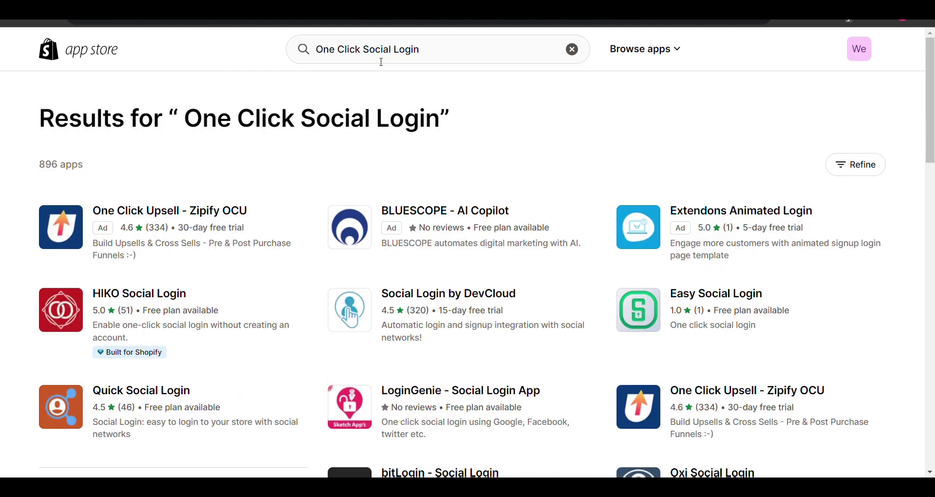
{"action": "left_click", "coordinate": [476, 298]}
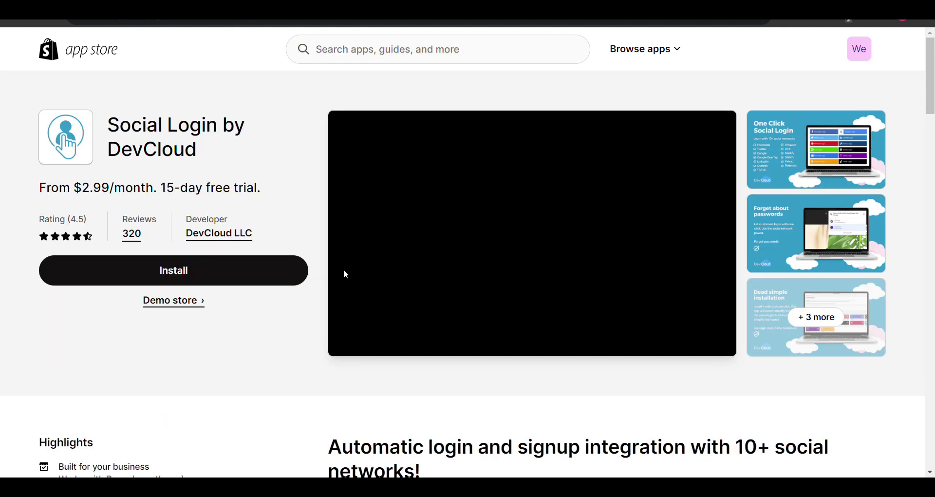
{"action": "scroll", "coordinate": [243, 290], "scroll_direction": "down", "scroll_amount": 10}
{"action": "scroll", "coordinate": [66, 267], "scroll_direction": "up", "scroll_amount": 2}
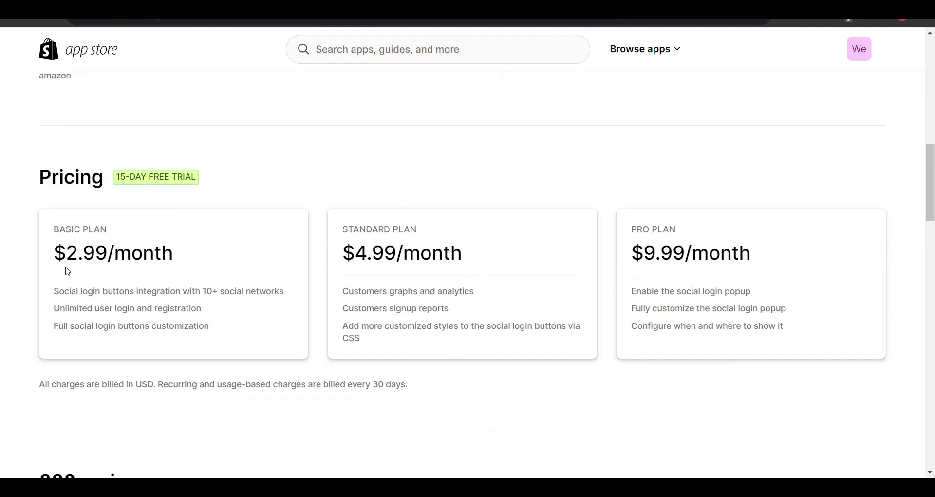
{"action": "left_click_drag", "start_coordinate": [72, 253], "coordinate": [116, 256]}
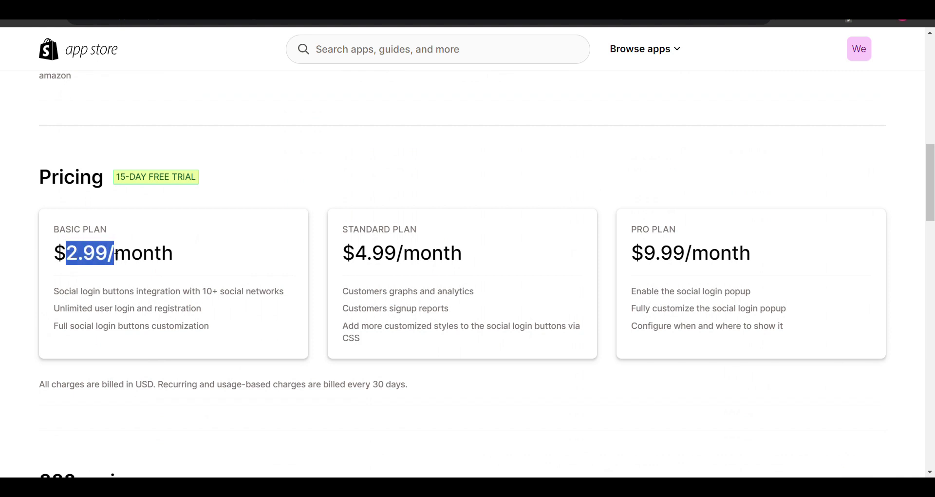
{"action": "scroll", "coordinate": [115, 256], "scroll_direction": "up", "scroll_amount": 4}
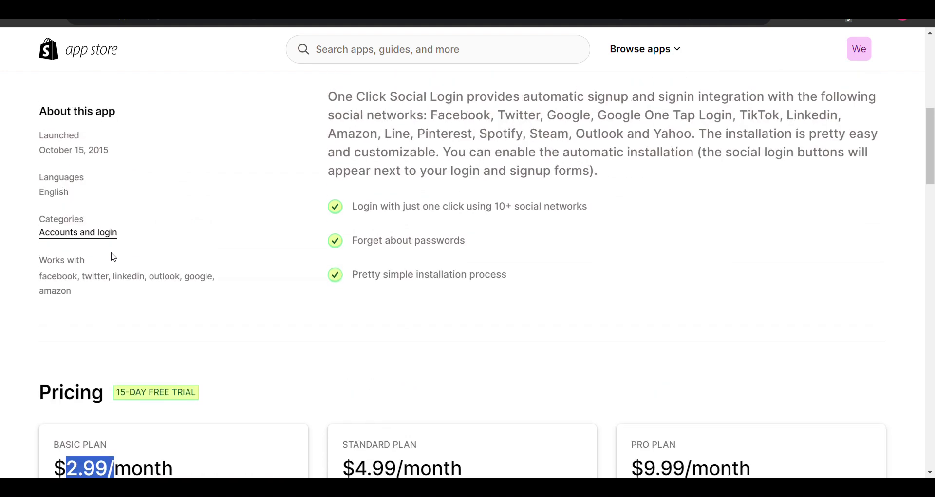
{"action": "scroll", "coordinate": [113, 257], "scroll_direction": "up", "scroll_amount": 2}
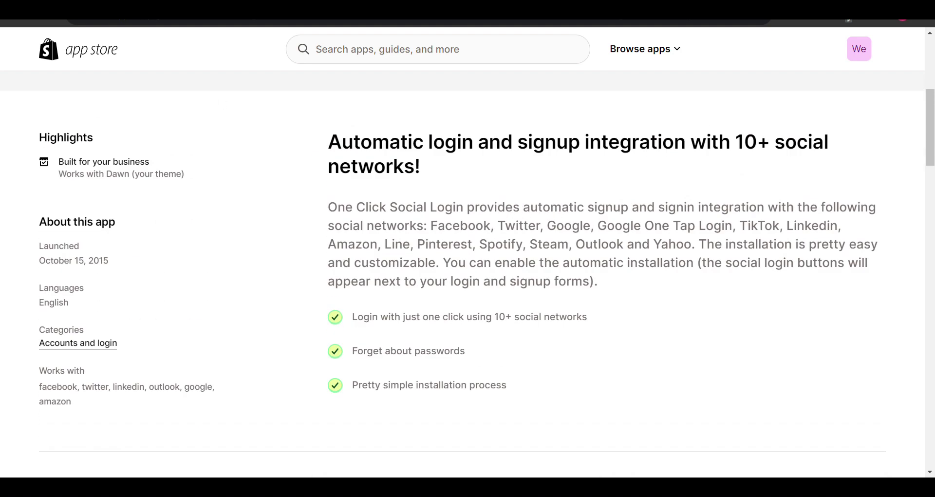
{"action": "scroll", "coordinate": [176, 305], "scroll_direction": "up", "scroll_amount": 6}
{"action": "key", "text": "alt+Left"}
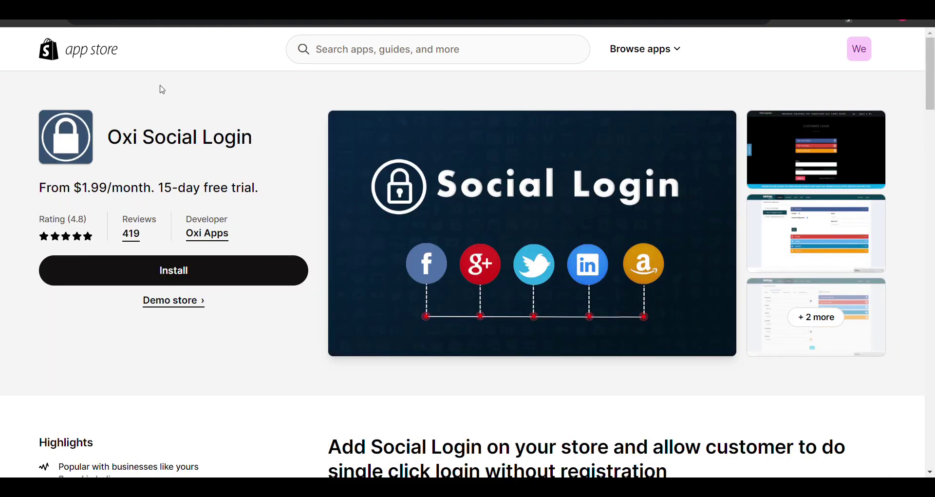
{"action": "scroll", "coordinate": [153, 284], "scroll_direction": "down", "scroll_amount": 12}
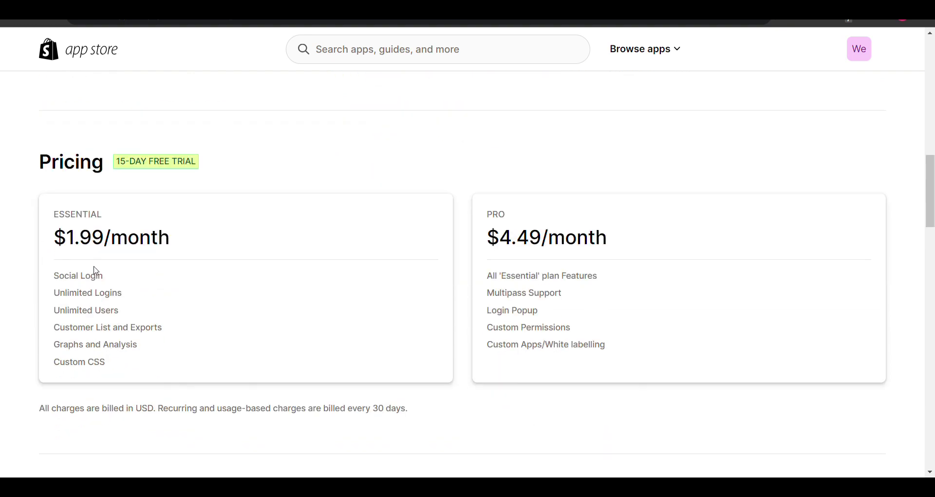
{"action": "scroll", "coordinate": [96, 271], "scroll_direction": "up", "scroll_amount": 12}
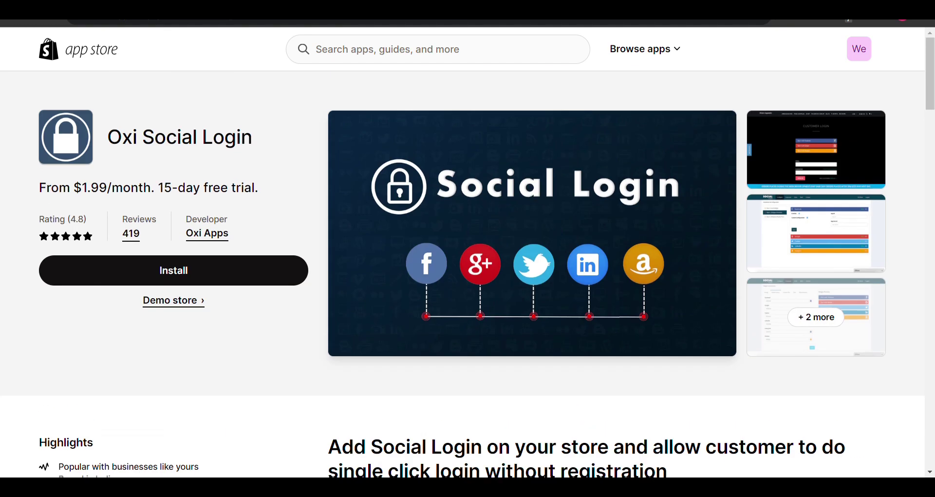
{"action": "key", "text": "alt+Left"}
{"action": "scroll", "coordinate": [154, 313], "scroll_direction": "down", "scroll_amount": 10}
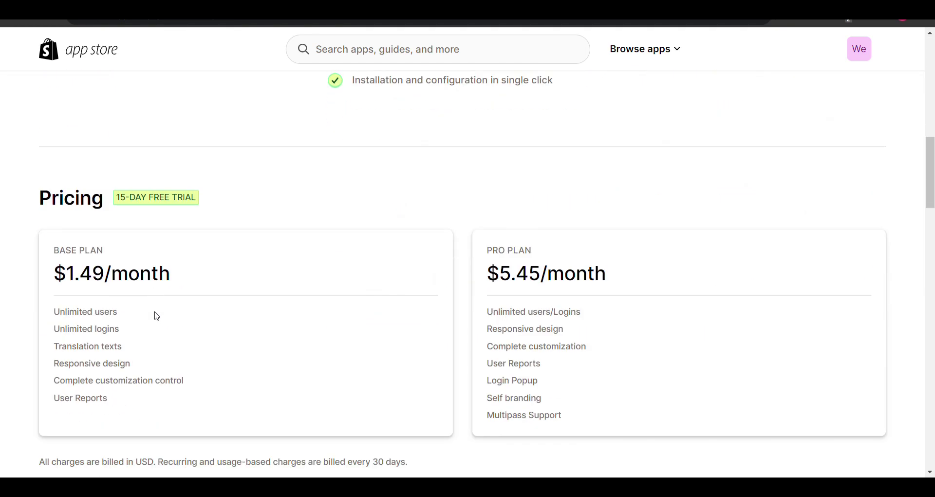
{"action": "scroll", "coordinate": [157, 316], "scroll_direction": "up", "scroll_amount": 5}
{"action": "scroll", "coordinate": [157, 316], "scroll_direction": "up", "scroll_amount": 5}
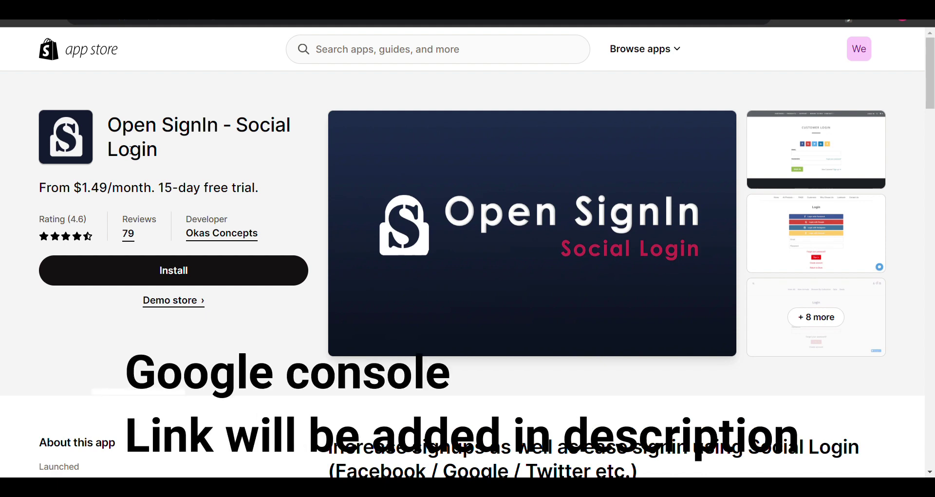
{"action": "scroll", "coordinate": [129, 149], "scroll_direction": "down", "scroll_amount": 5}
{"action": "scroll", "coordinate": [129, 150], "scroll_direction": "down", "scroll_amount": 3}
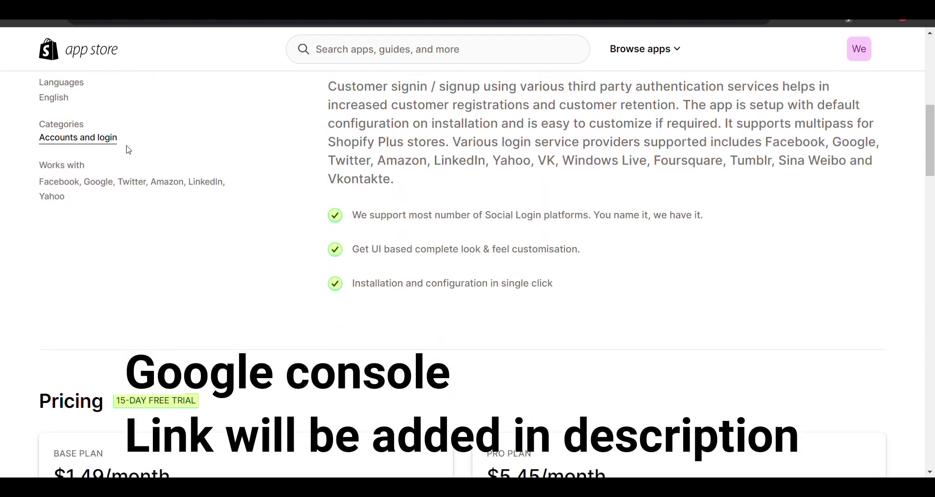
{"action": "scroll", "coordinate": [128, 150], "scroll_direction": "up", "scroll_amount": 9}
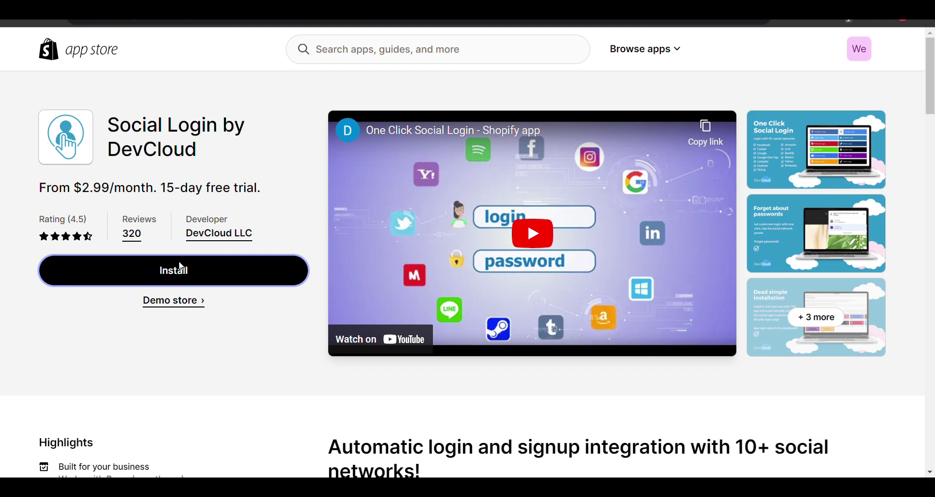
- Install Social Login by DevCloud, close the Welcome to Social Login guide, and return Home
{"action": "left_click", "coordinate": [181, 267]}
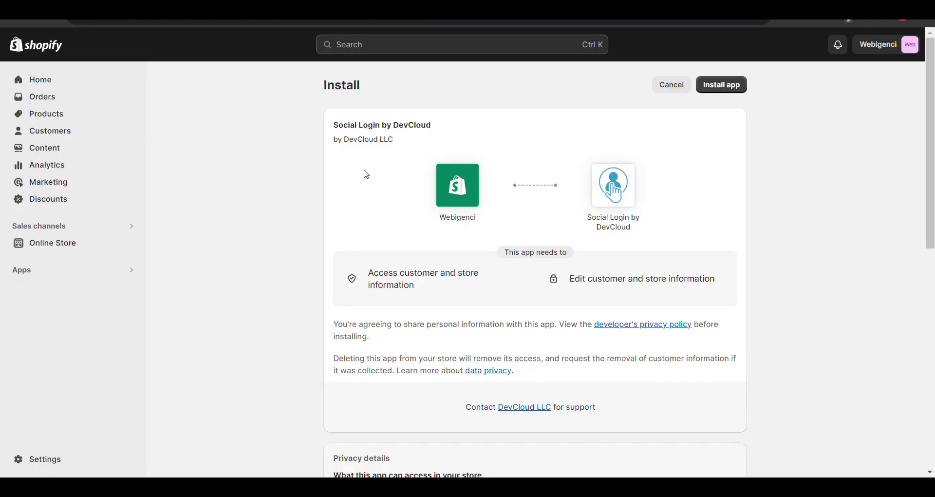
{"action": "left_click", "coordinate": [743, 87]}
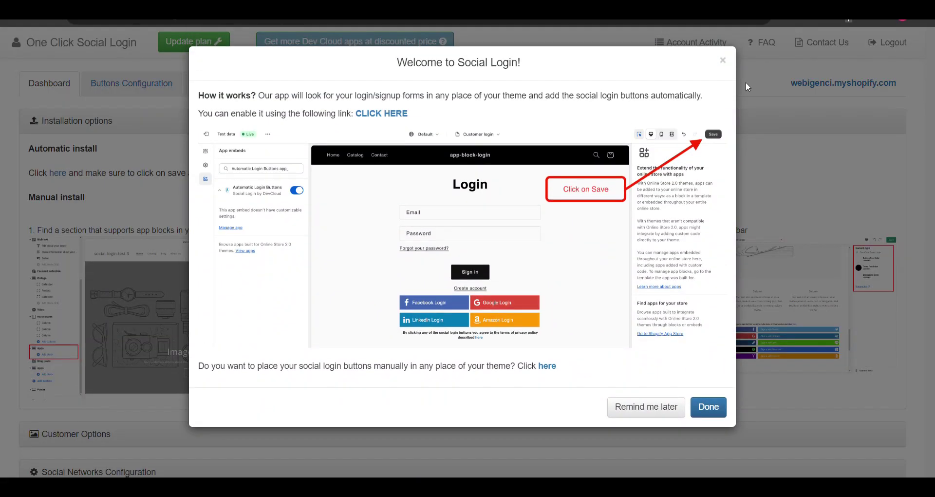
{"action": "left_click", "coordinate": [727, 410]}
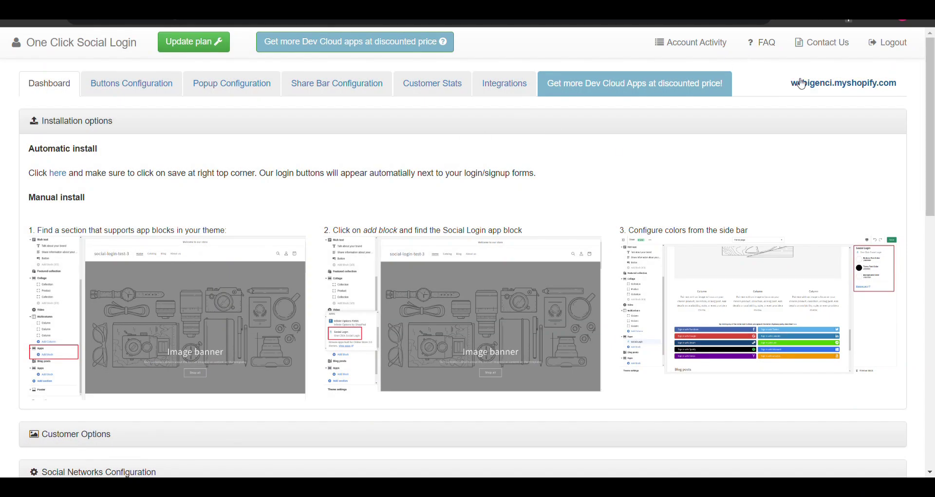
{"action": "scroll", "coordinate": [189, 251], "scroll_direction": "down", "scroll_amount": 4}
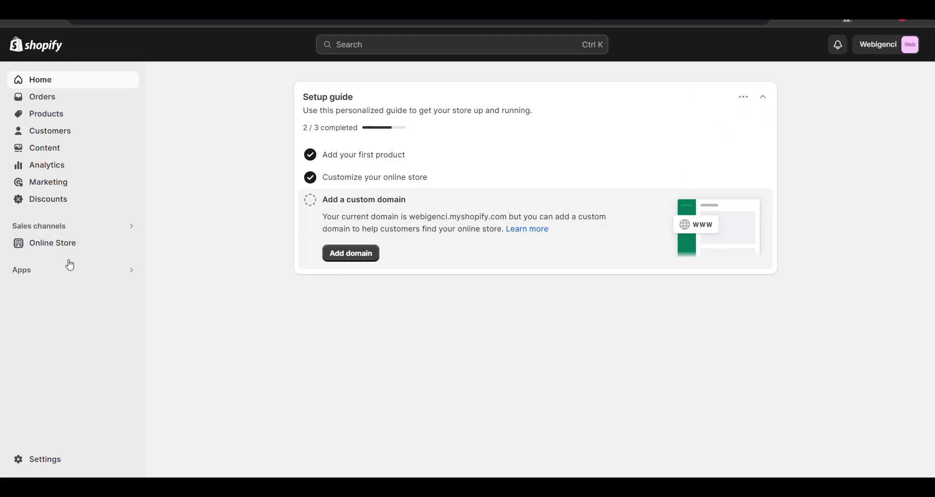
- Enable the Automatic Login Buttons app embed in the Dawn theme customizer and save
{"action": "left_click", "coordinate": [78, 243]}
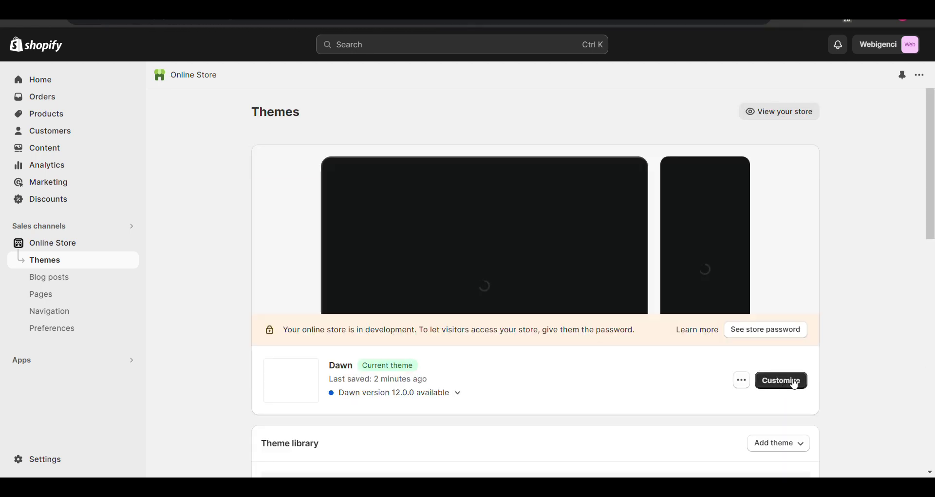
{"action": "left_click", "coordinate": [792, 381]}
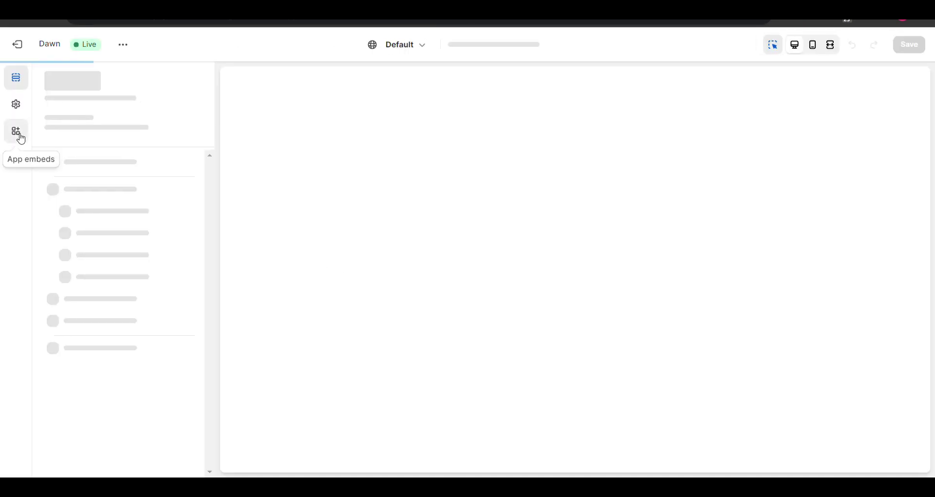
{"action": "left_click", "coordinate": [20, 137]}
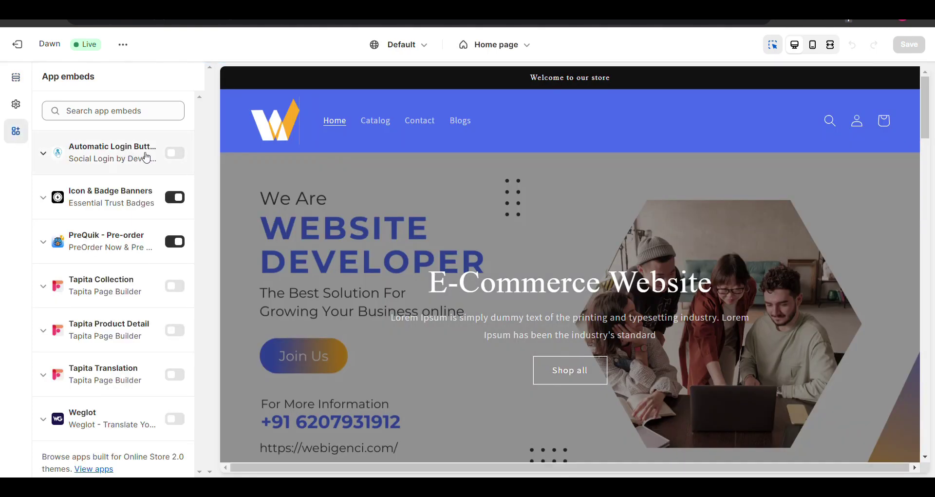
{"action": "left_click", "coordinate": [176, 153]}
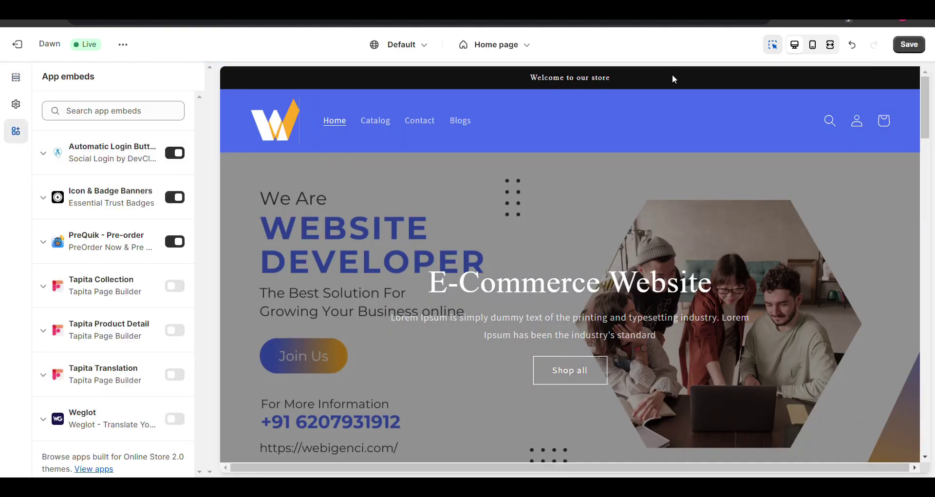
{"action": "left_click", "coordinate": [907, 44]}
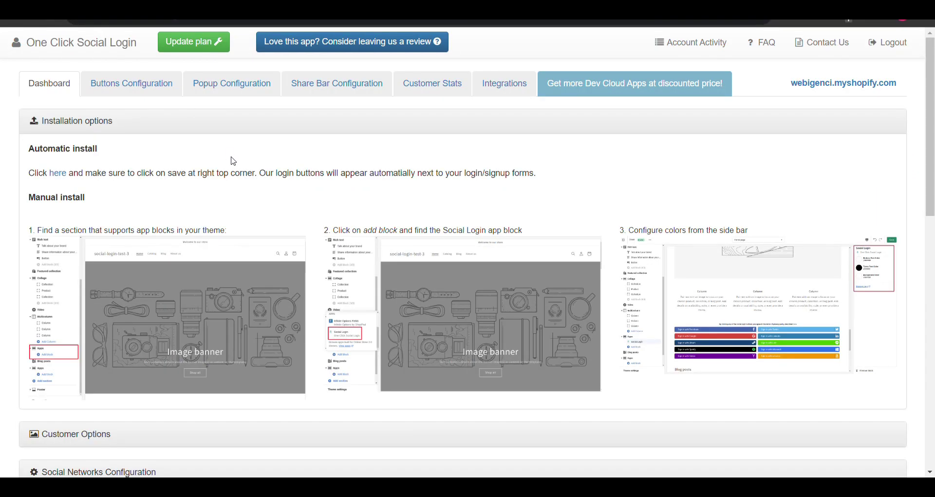
- Verify Google shows Enabled under Social Networks Configuration, then go to Buttons Configuration
{"action": "scroll", "coordinate": [234, 160], "scroll_direction": "down", "scroll_amount": 4}
{"action": "scroll", "coordinate": [234, 160], "scroll_direction": "down", "scroll_amount": 3}
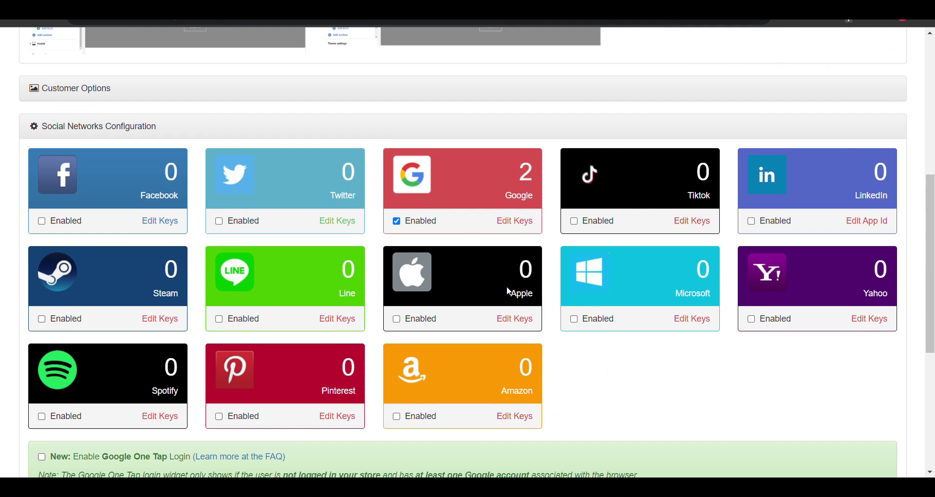
{"action": "scroll", "coordinate": [507, 273], "scroll_direction": "down", "scroll_amount": 3}
{"action": "scroll", "coordinate": [511, 281], "scroll_direction": "up", "scroll_amount": 2}
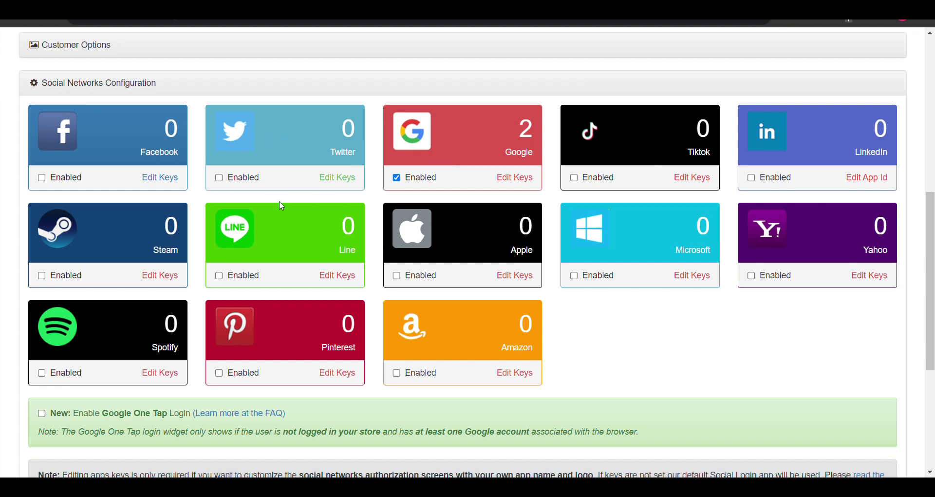
{"action": "scroll", "coordinate": [278, 201], "scroll_direction": "down", "scroll_amount": 5}
{"action": "scroll", "coordinate": [280, 202], "scroll_direction": "up", "scroll_amount": 12}
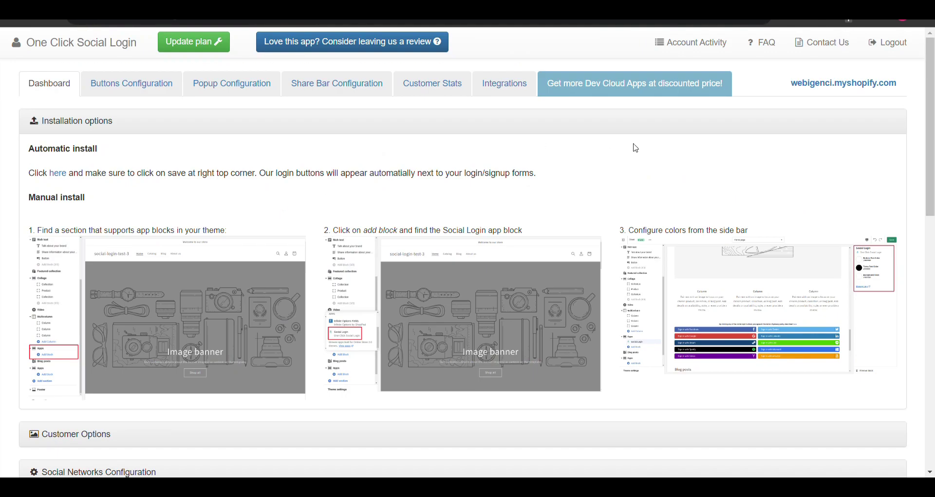
{"action": "left_click", "coordinate": [118, 85]}
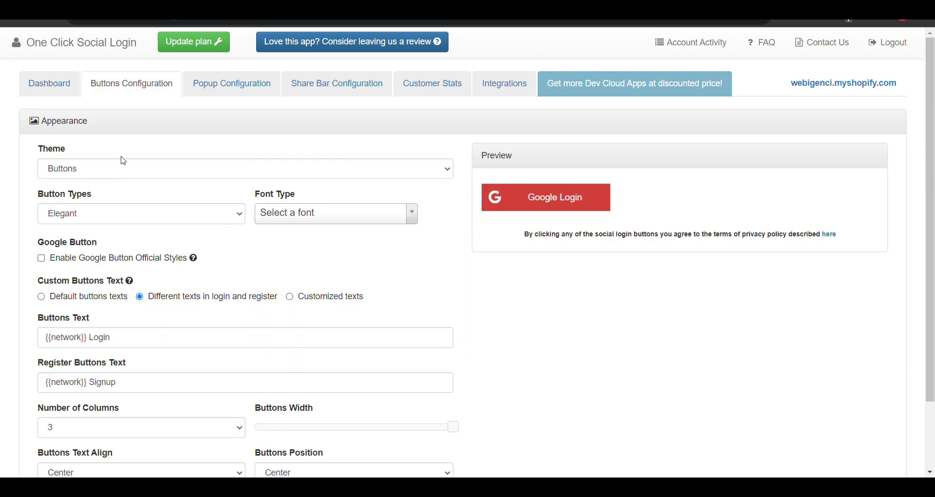
- Try the icons login display style, then switch the display back to buttons
{"action": "left_click", "coordinate": [125, 173]}
{"action": "key", "text": "Down"}
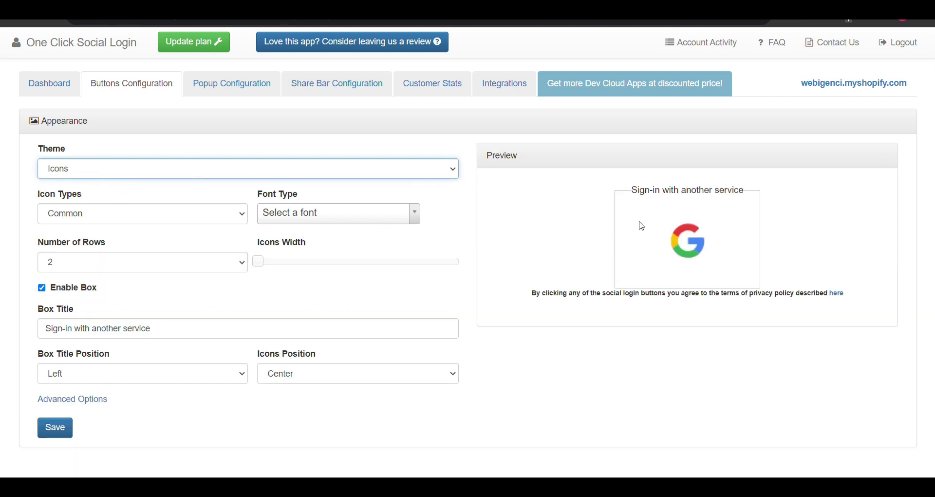
{"action": "left_click", "coordinate": [196, 211]}
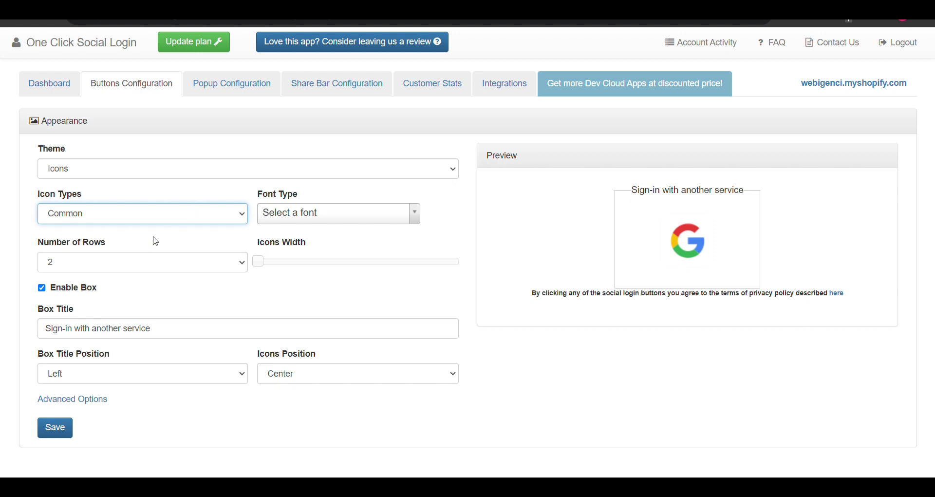
{"action": "left_click", "coordinate": [151, 265]}
{"action": "left_click", "coordinate": [106, 179]}
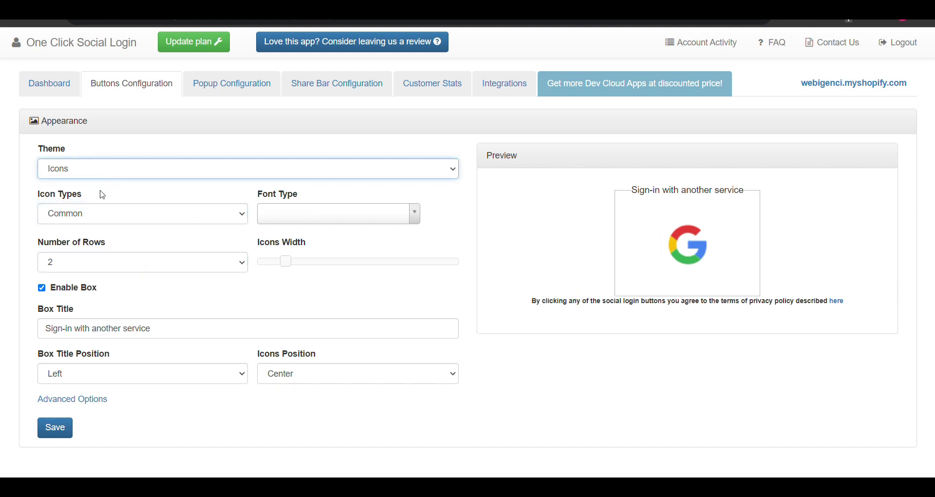
{"action": "left_click", "coordinate": [94, 183]}
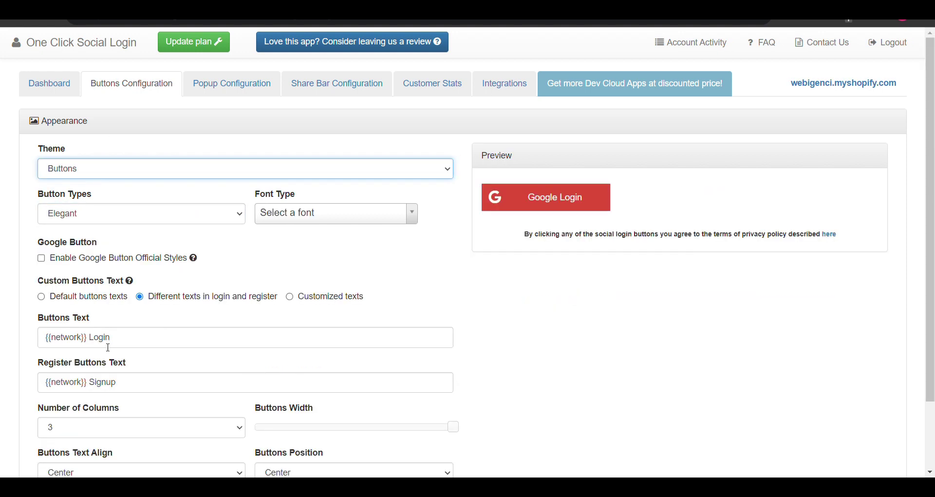
{"action": "scroll", "coordinate": [97, 345], "scroll_direction": "down", "scroll_amount": 2}
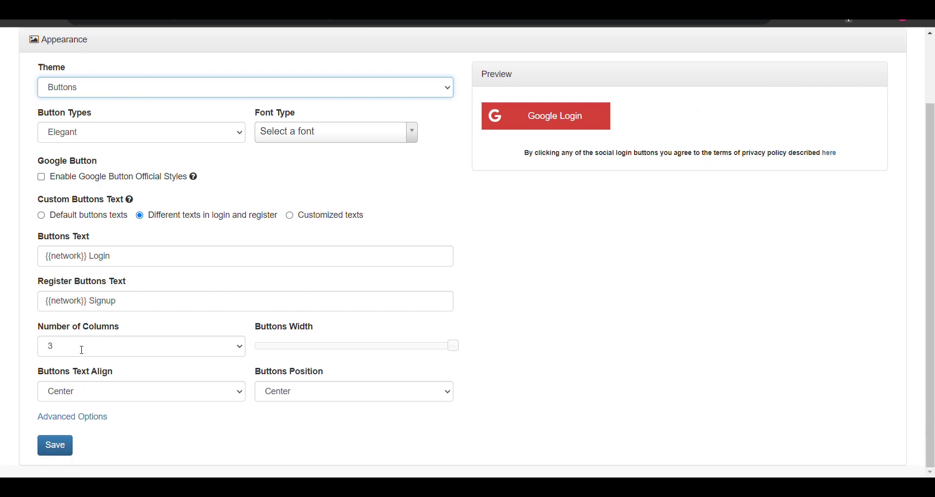
- Set 2 button columns, left-aligned text and full-width buttons, then save the appearance
{"action": "left_click", "coordinate": [129, 349]}
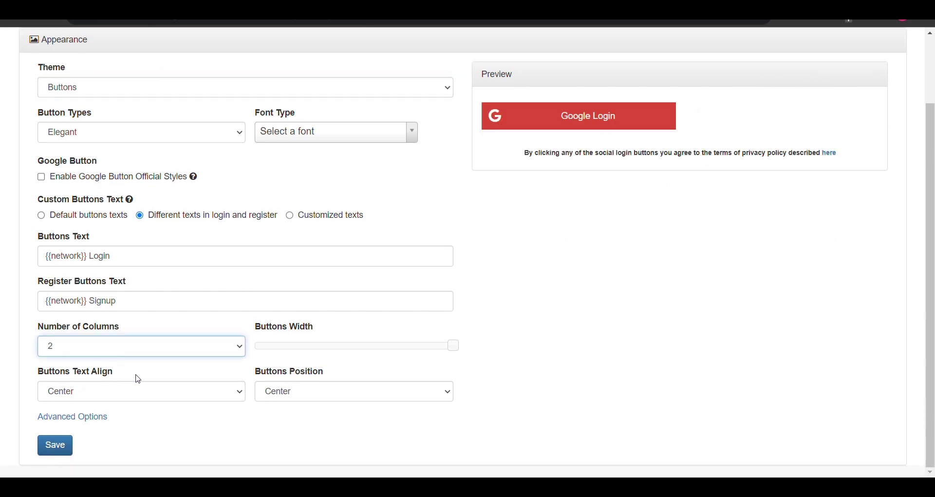
{"action": "left_click", "coordinate": [158, 395]}
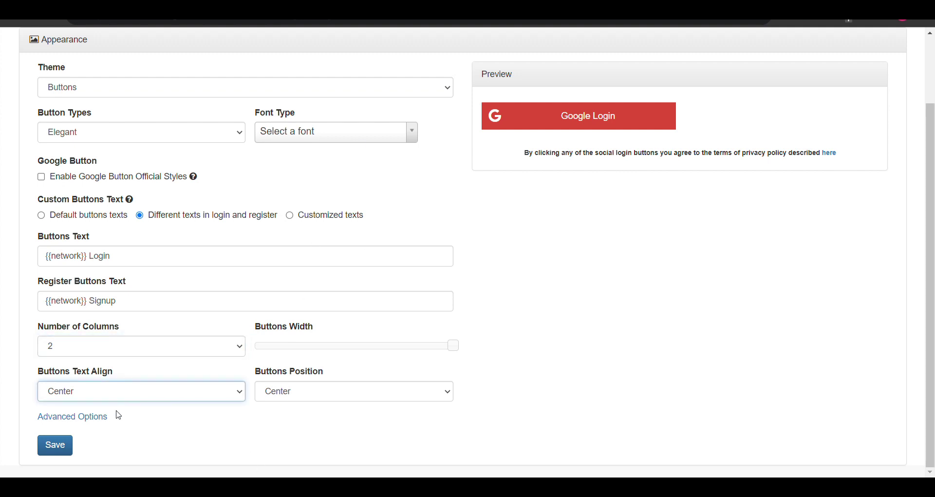
{"action": "left_click", "coordinate": [115, 414]}
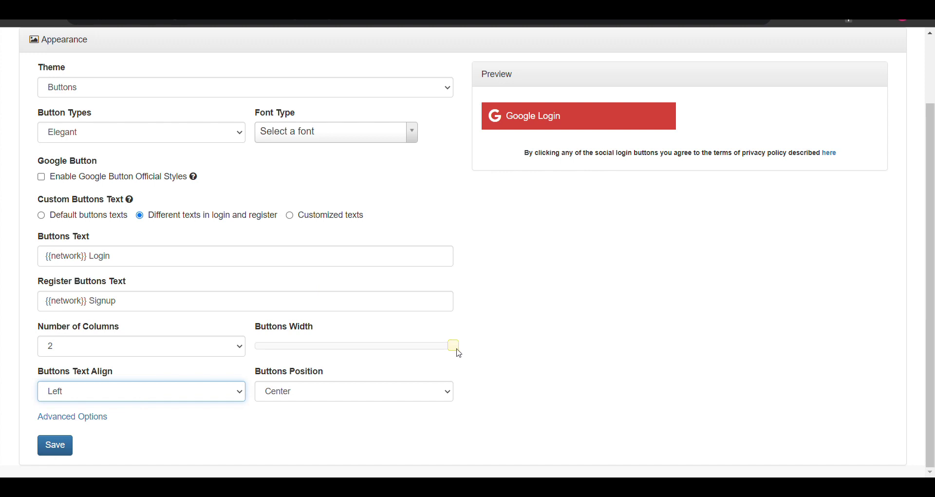
{"action": "left_click_drag", "start_coordinate": [456, 349], "coordinate": [482, 348]}
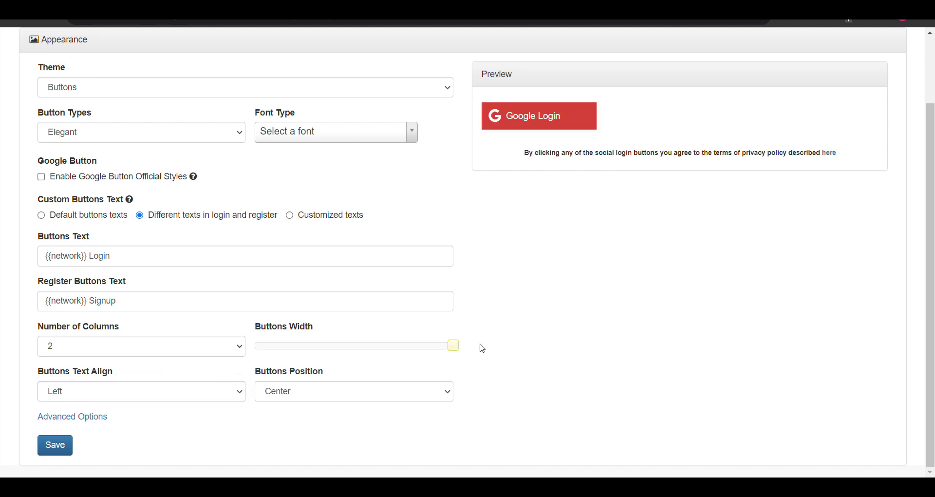
{"action": "left_click", "coordinate": [90, 421]}
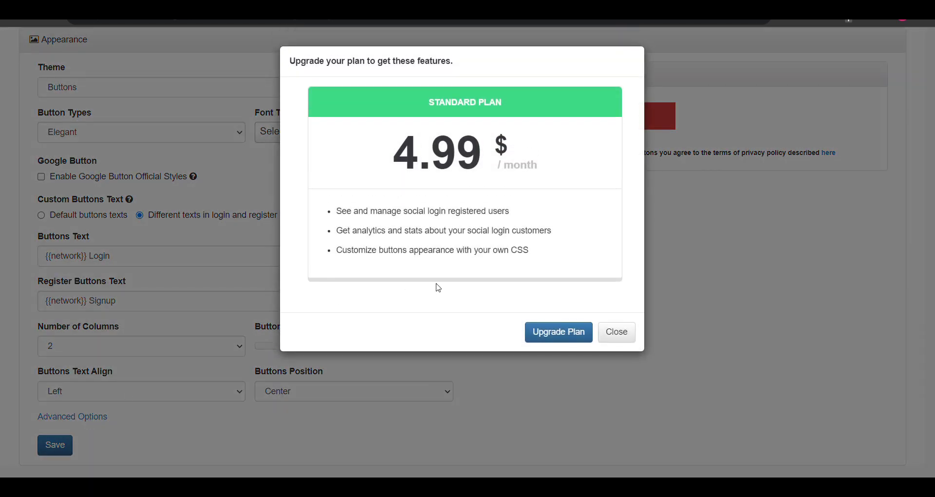
{"action": "left_click", "coordinate": [618, 330]}
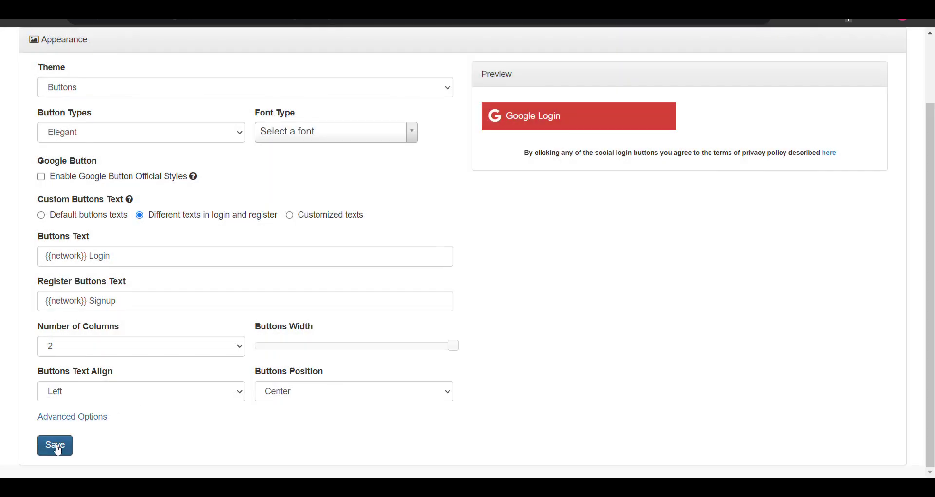
{"action": "left_click", "coordinate": [54, 444]}
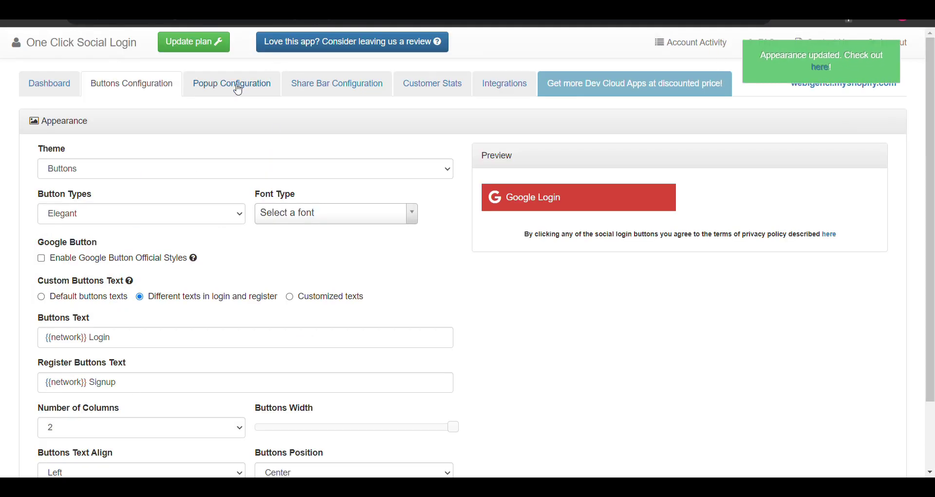
{"action": "left_click", "coordinate": [236, 86]}
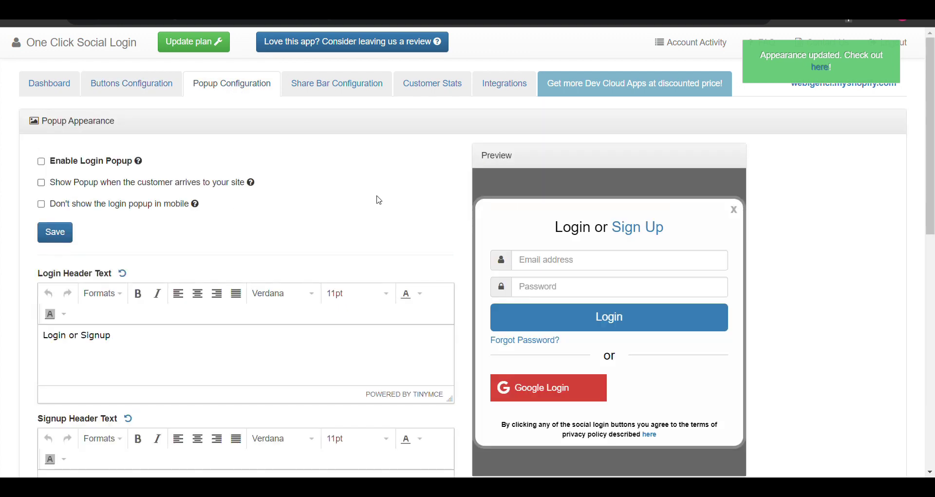
- Review the Popup, Share Bar and Customer Stats pages, then switch to the storefront
{"action": "scroll", "coordinate": [423, 206], "scroll_direction": "down", "scroll_amount": 3}
{"action": "scroll", "coordinate": [424, 206], "scroll_direction": "up", "scroll_amount": 3}
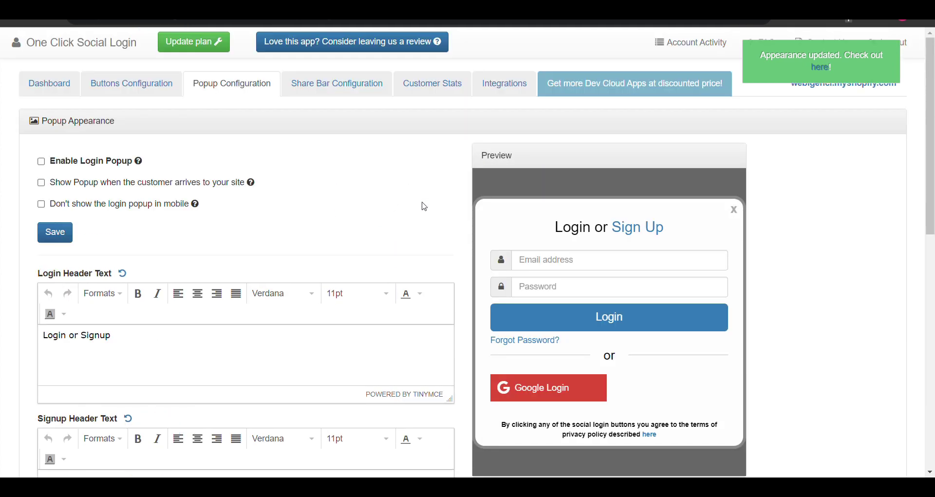
{"action": "left_click", "coordinate": [350, 81]}
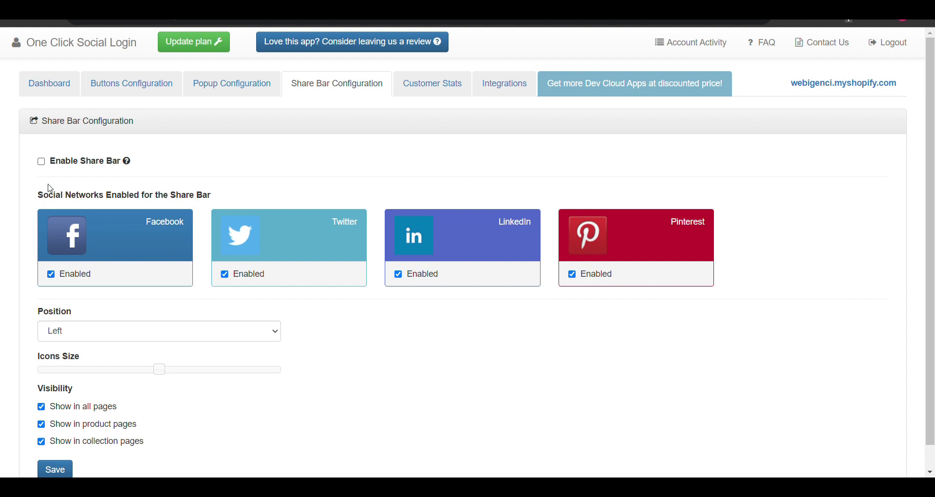
{"action": "left_click", "coordinate": [427, 90]}
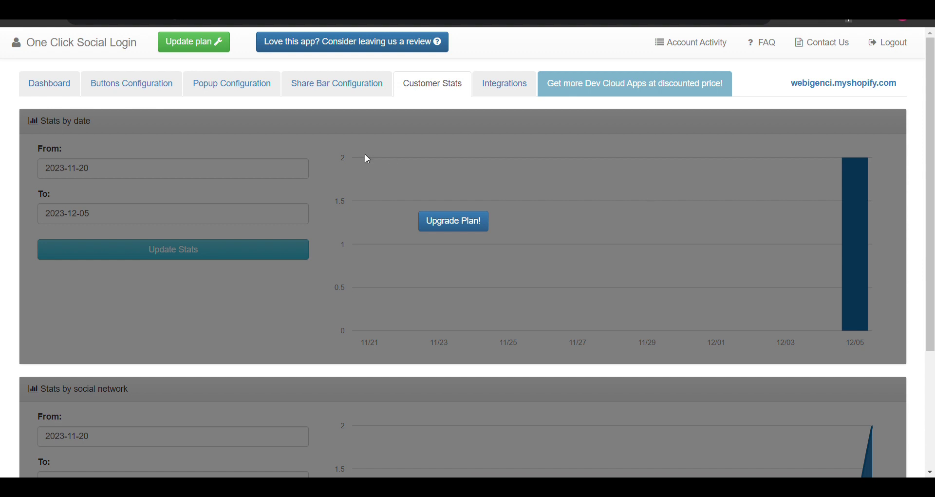
{"action": "key", "text": "ctrl+Tab"}
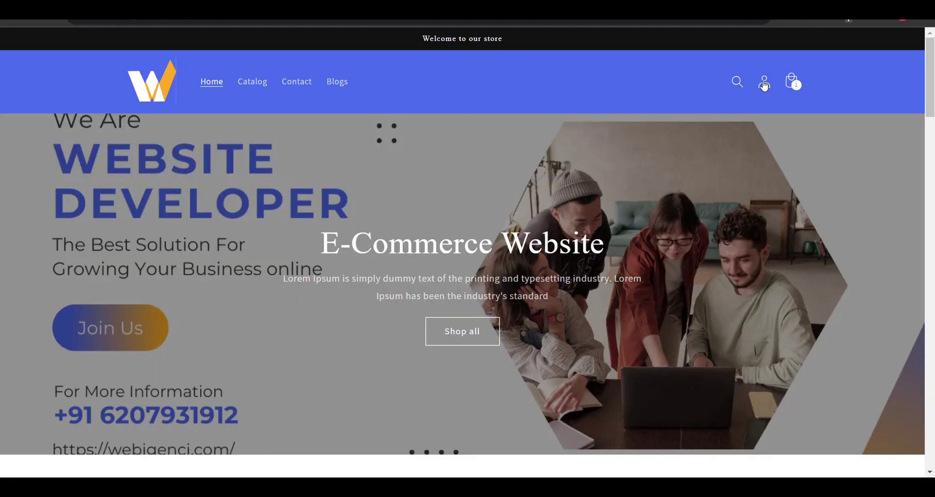
- Go from the customer Login page to Create account and register via Google Signup
{"action": "left_click", "coordinate": [765, 83]}
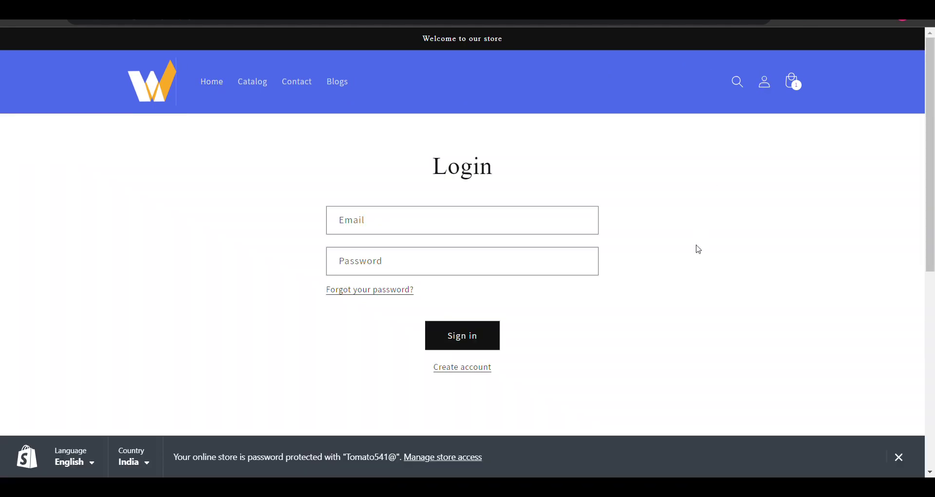
{"action": "scroll", "coordinate": [698, 249], "scroll_direction": "down", "scroll_amount": 3}
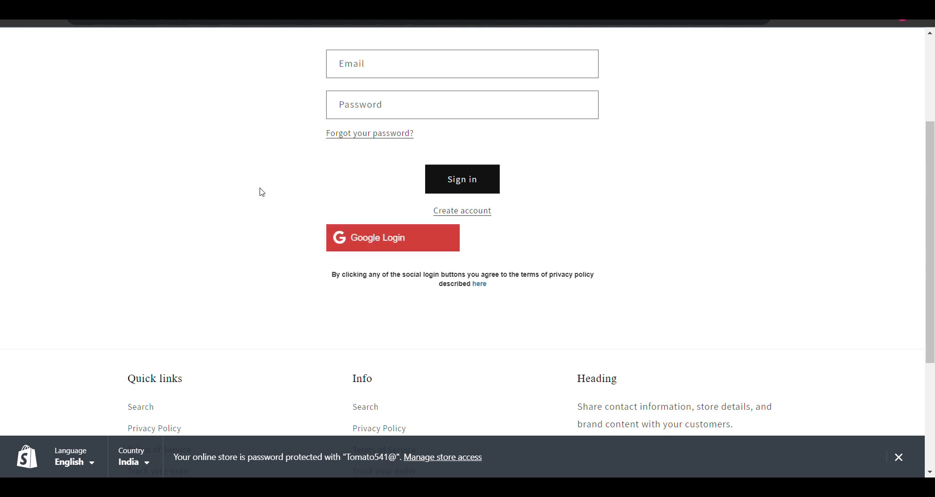
{"action": "scroll", "coordinate": [341, 202], "scroll_direction": "up", "scroll_amount": 1}
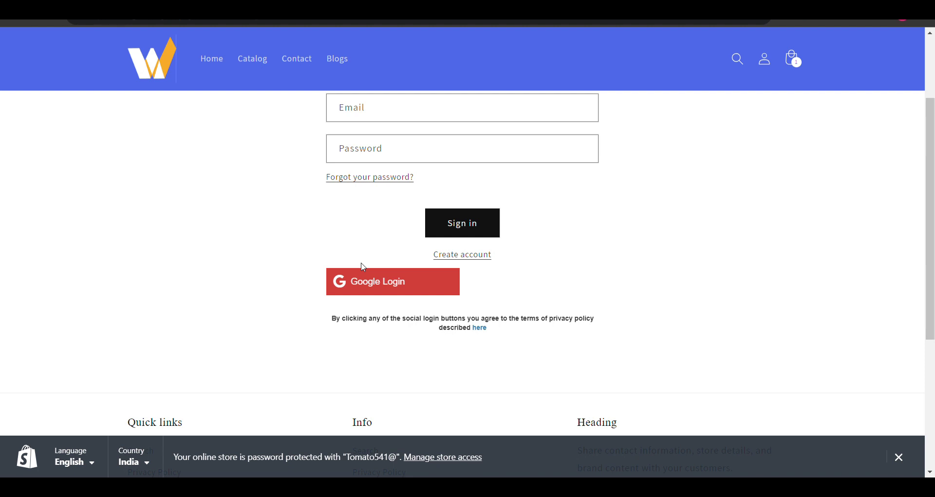
{"action": "scroll", "coordinate": [355, 254], "scroll_direction": "up", "scroll_amount": 2}
{"action": "scroll", "coordinate": [356, 253], "scroll_direction": "down", "scroll_amount": 2}
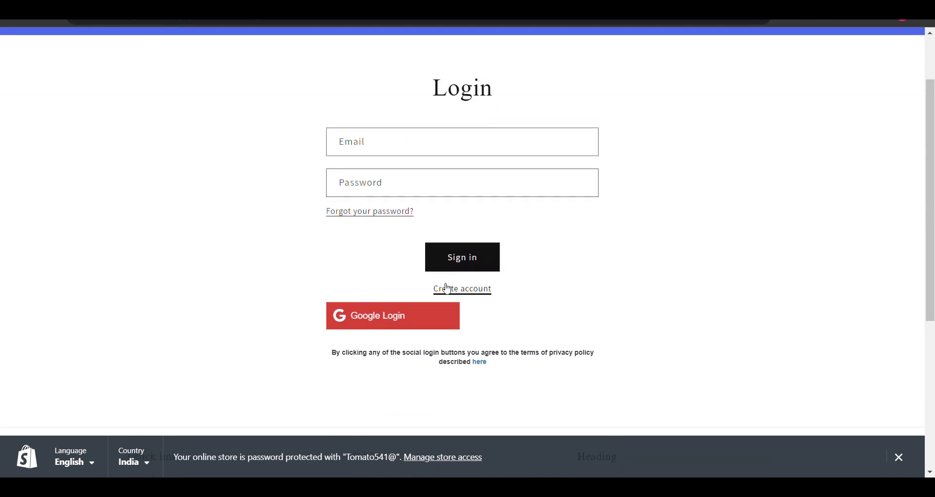
{"action": "left_click", "coordinate": [447, 288]}
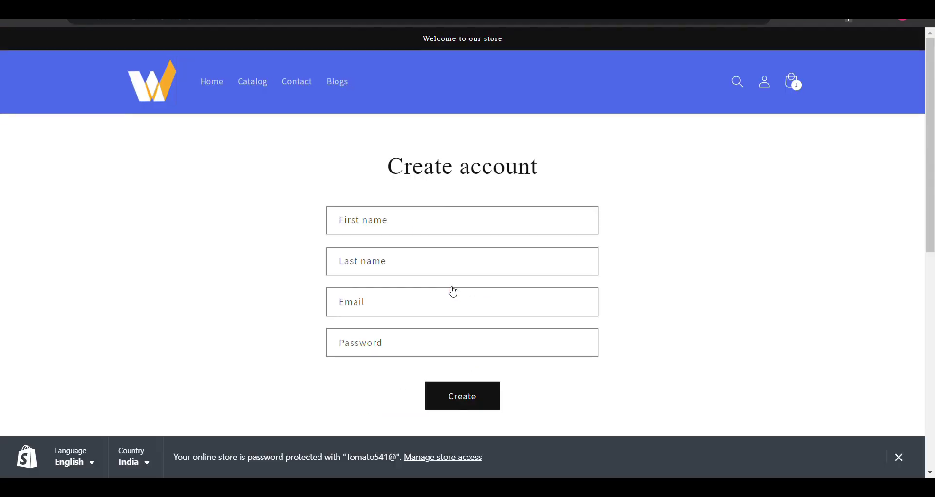
{"action": "scroll", "coordinate": [453, 291], "scroll_direction": "down", "scroll_amount": 5}
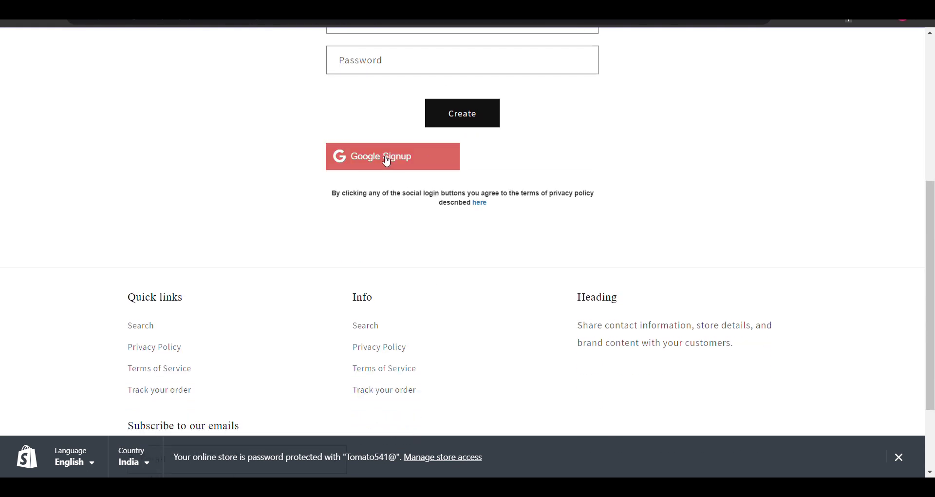
{"action": "scroll", "coordinate": [387, 161], "scroll_direction": "up", "scroll_amount": 1}
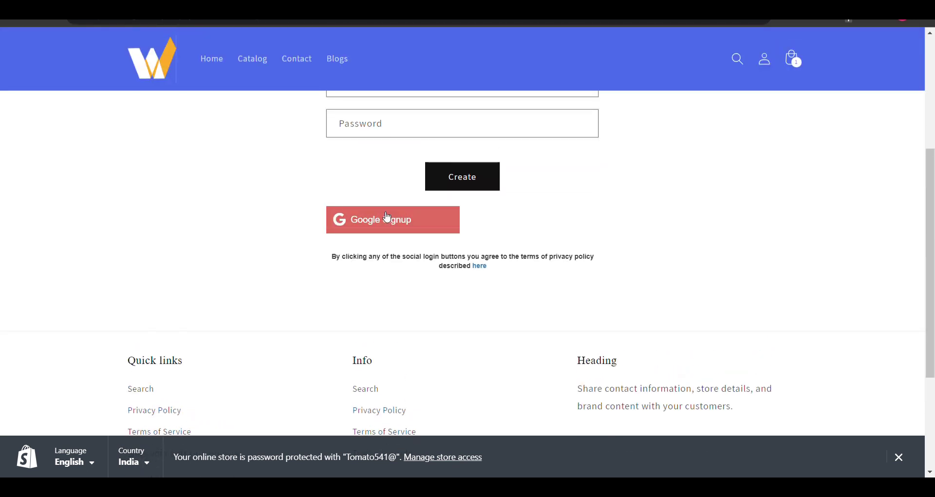
{"action": "scroll", "coordinate": [388, 219], "scroll_direction": "up", "scroll_amount": 2}
{"action": "left_click", "coordinate": [387, 341]}
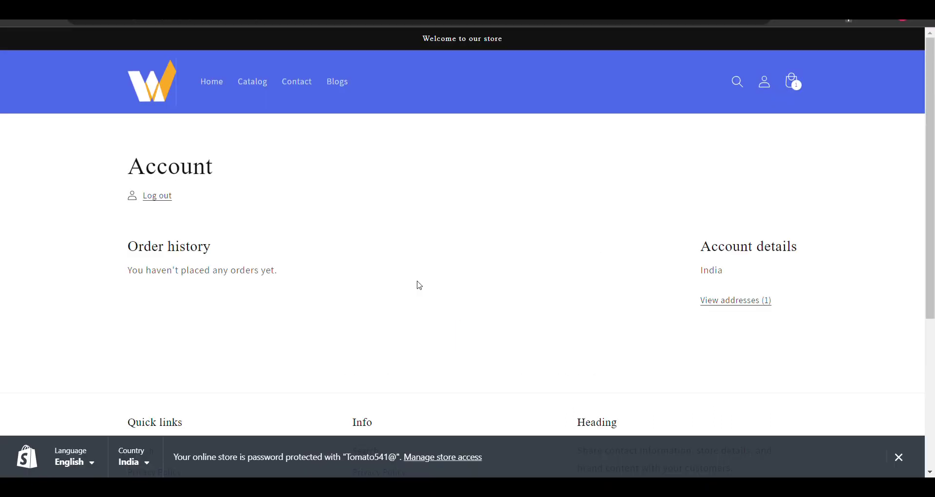
{"action": "scroll", "coordinate": [487, 270], "scroll_direction": "down", "scroll_amount": 2}
{"action": "scroll", "coordinate": [488, 271], "scroll_direction": "up", "scroll_amount": 2}
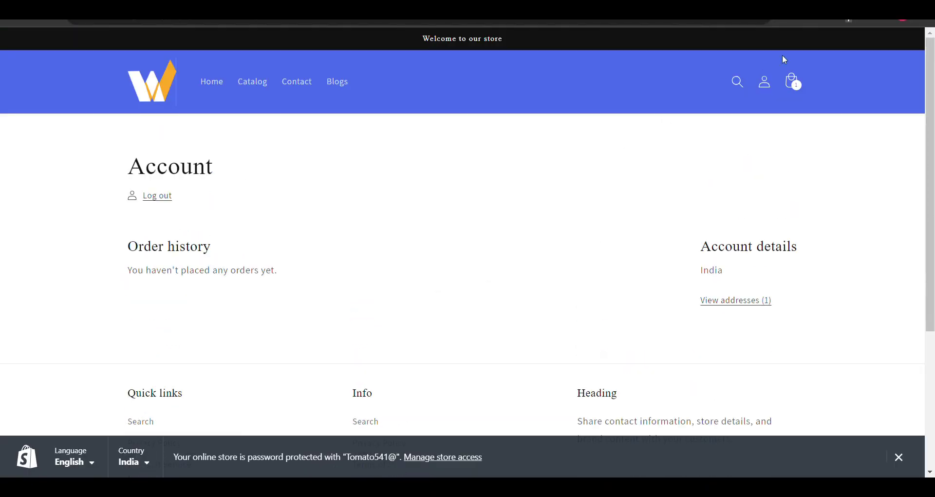
{"action": "left_click", "coordinate": [768, 92]}
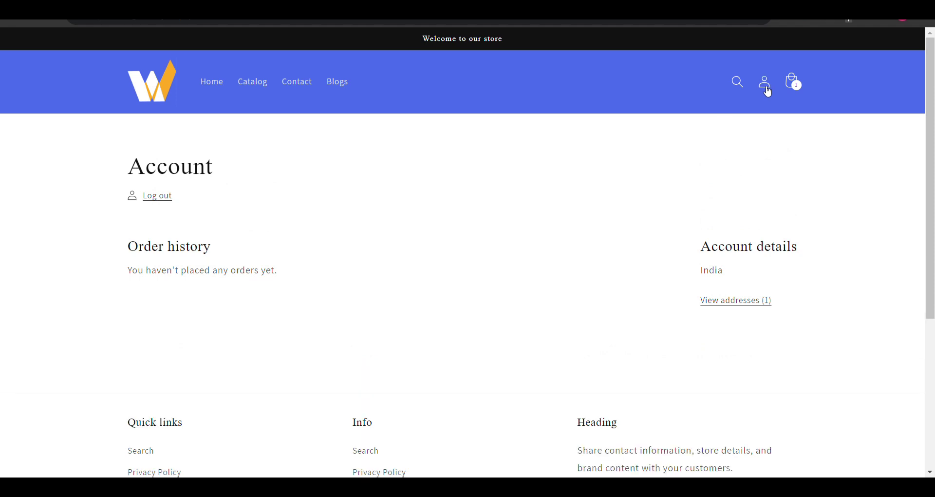
{"action": "scroll", "coordinate": [590, 263], "scroll_direction": "down", "scroll_amount": 2}
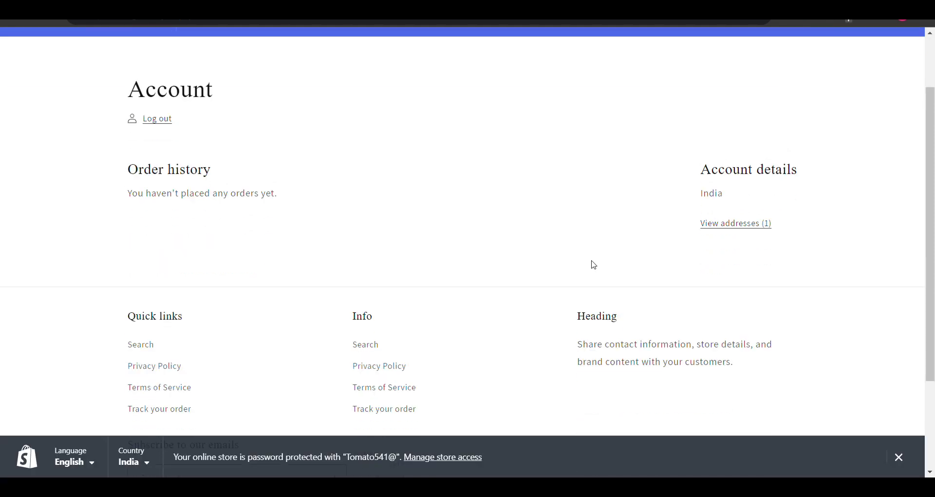
{"action": "left_click", "coordinate": [765, 223]}
{"action": "scroll", "coordinate": [617, 259], "scroll_direction": "down", "scroll_amount": 1}
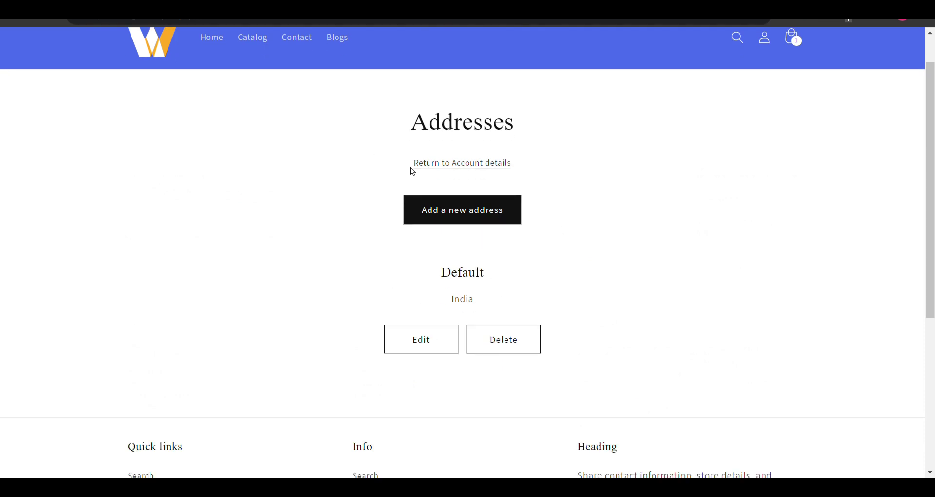
{"action": "left_click", "coordinate": [439, 174]}
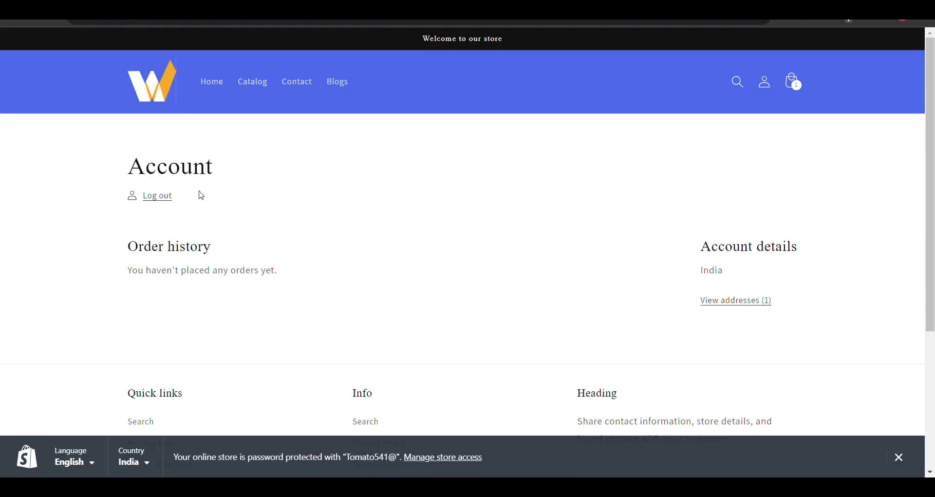
{"action": "left_click", "coordinate": [141, 200]}
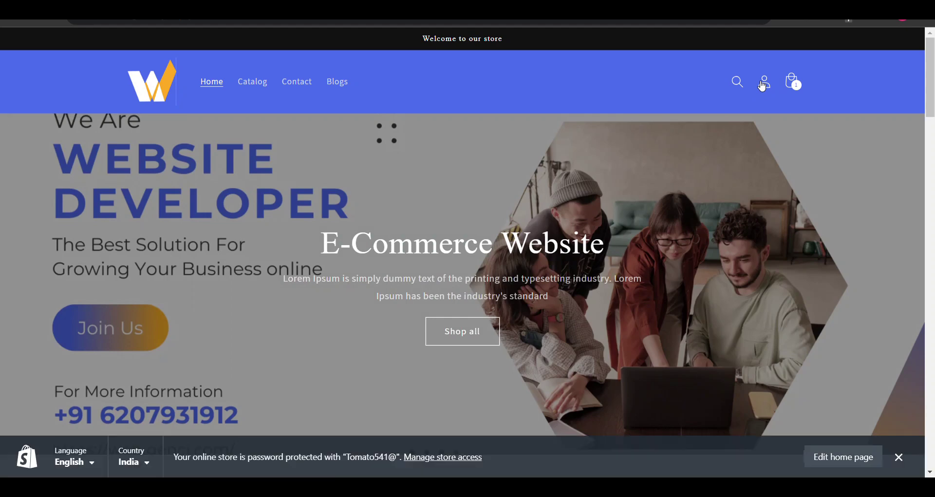
- Open the customer Login page and check its Email and Password fields beside Google Login
{"action": "left_click", "coordinate": [763, 86]}
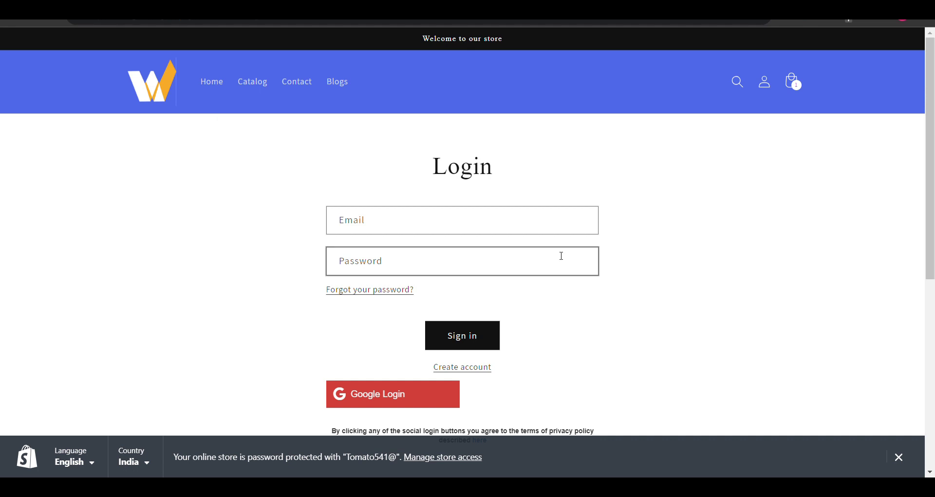
{"action": "scroll", "coordinate": [560, 255], "scroll_direction": "down", "scroll_amount": 2}
{"action": "scroll", "coordinate": [411, 261], "scroll_direction": "up", "scroll_amount": 2}
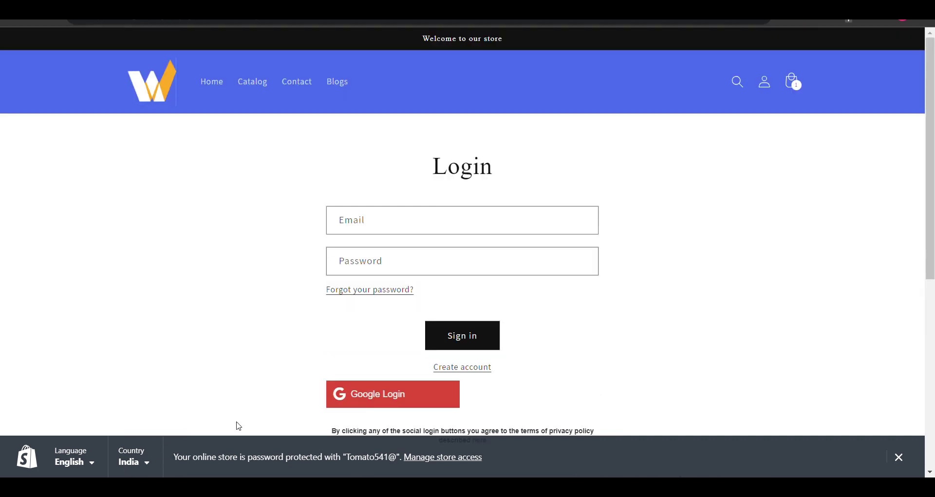
{"action": "left_click", "coordinate": [399, 262]}
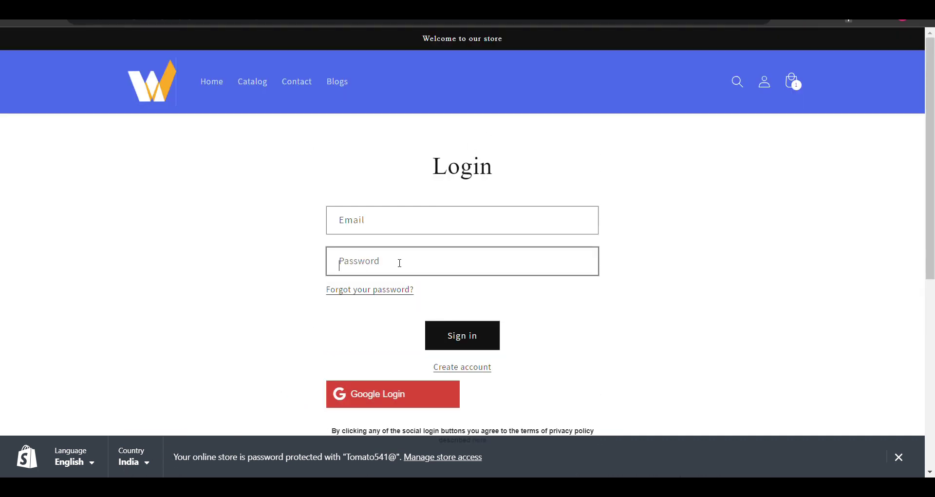
{"action": "left_click", "coordinate": [430, 229]}
{"action": "left_click", "coordinate": [896, 97]}
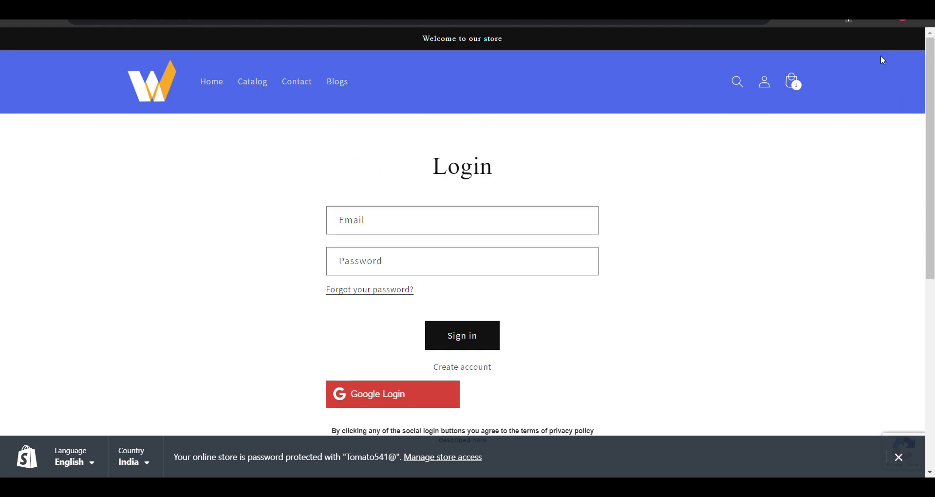